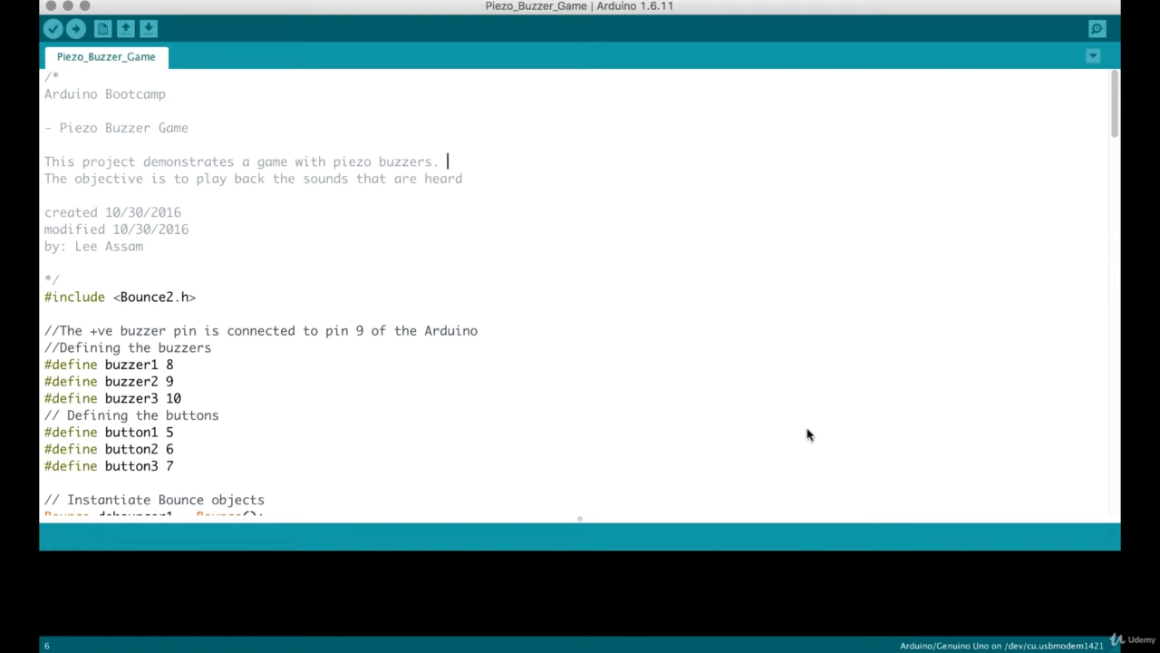
{"action": "key", "text": "Up"}
{"action": "key", "text": "Up"}
Switch to the Chrome browser and search Google for "arduino bounce2 library"
{"action": "left_click", "coordinate": [444, 268]}
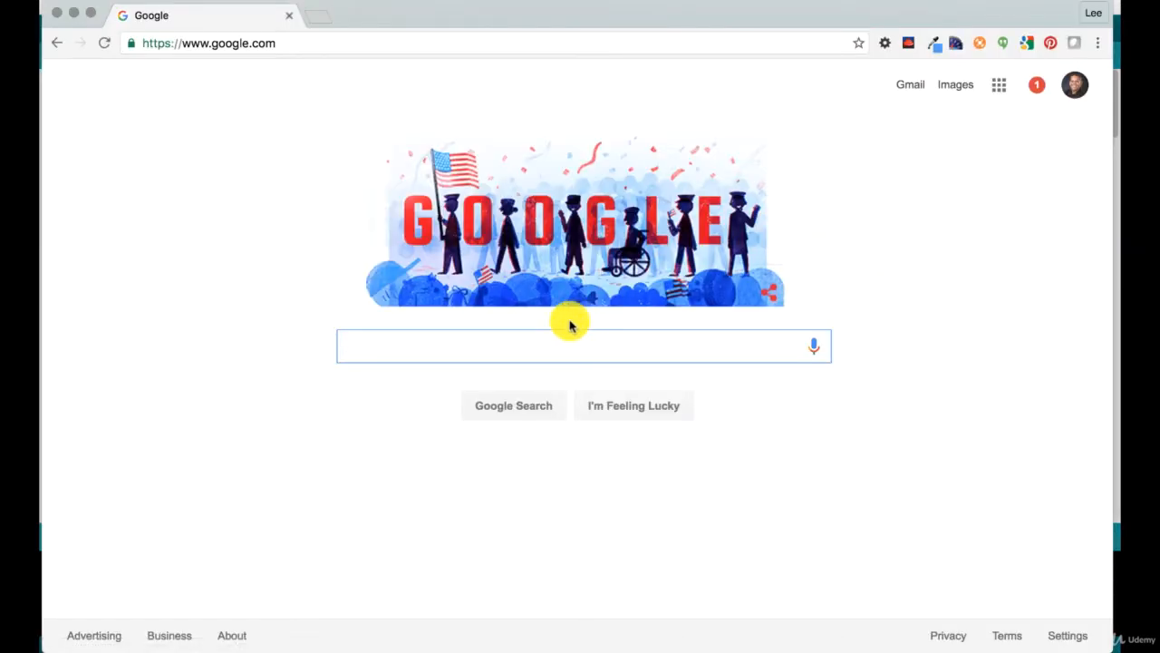
{"action": "type", "text": "ard"}
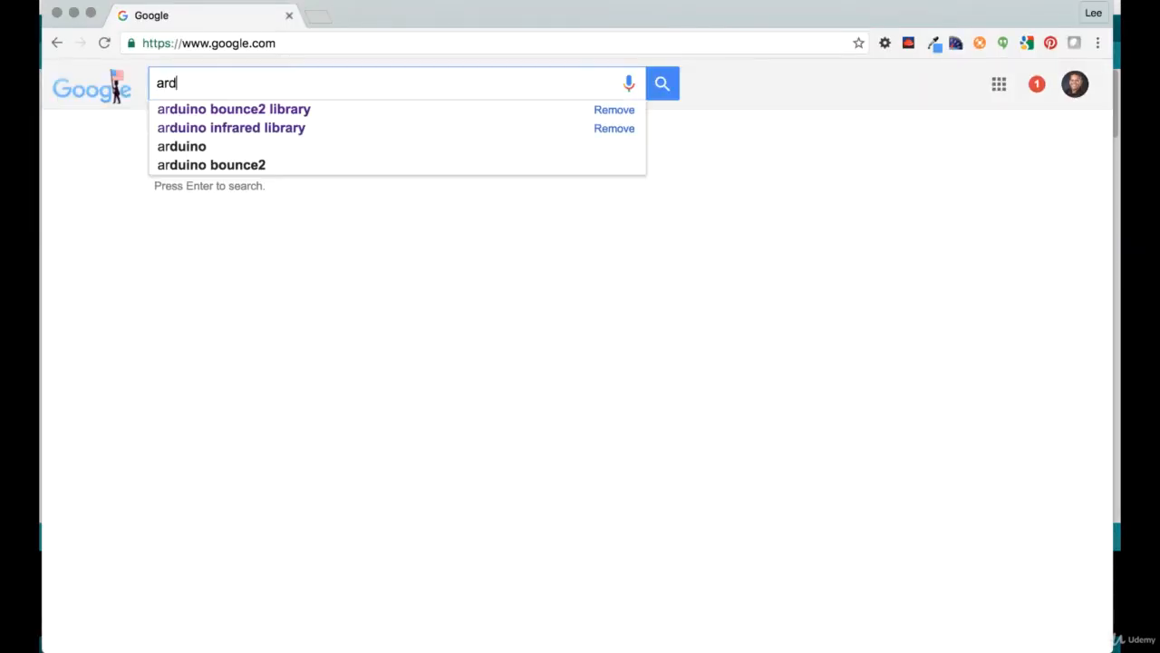
{"action": "type", "text": "un"}
{"action": "key", "text": "BackSpace"}
{"action": "type", "text": "i"}
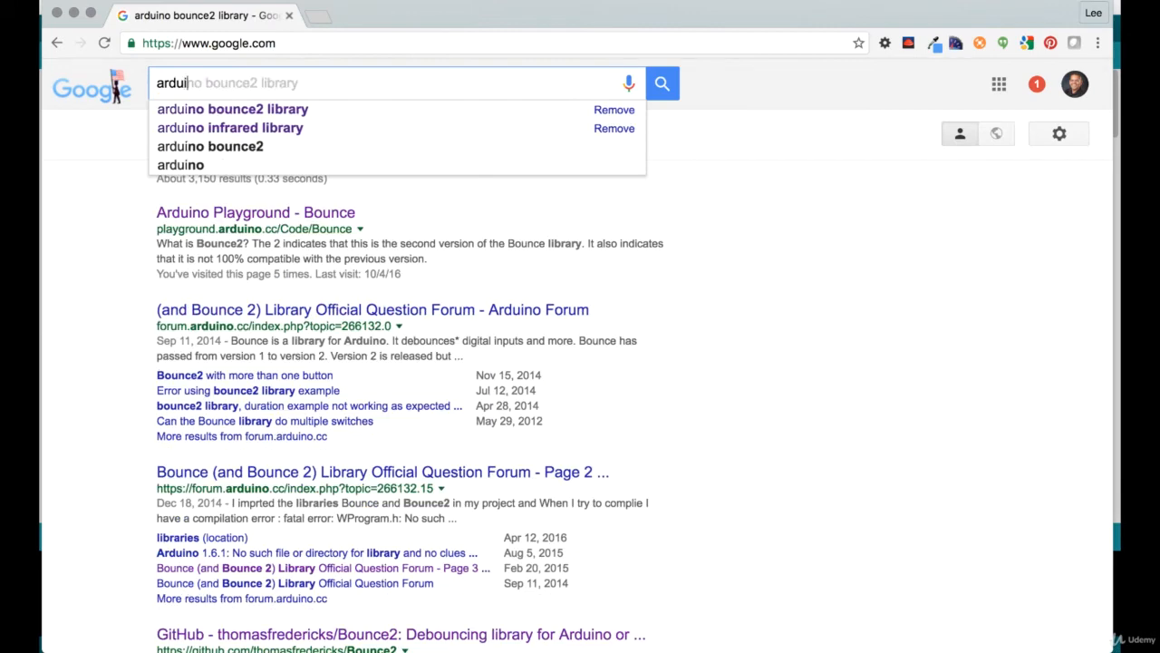
{"action": "type", "text": "no"}
{"action": "left_click", "coordinate": [349, 111]}
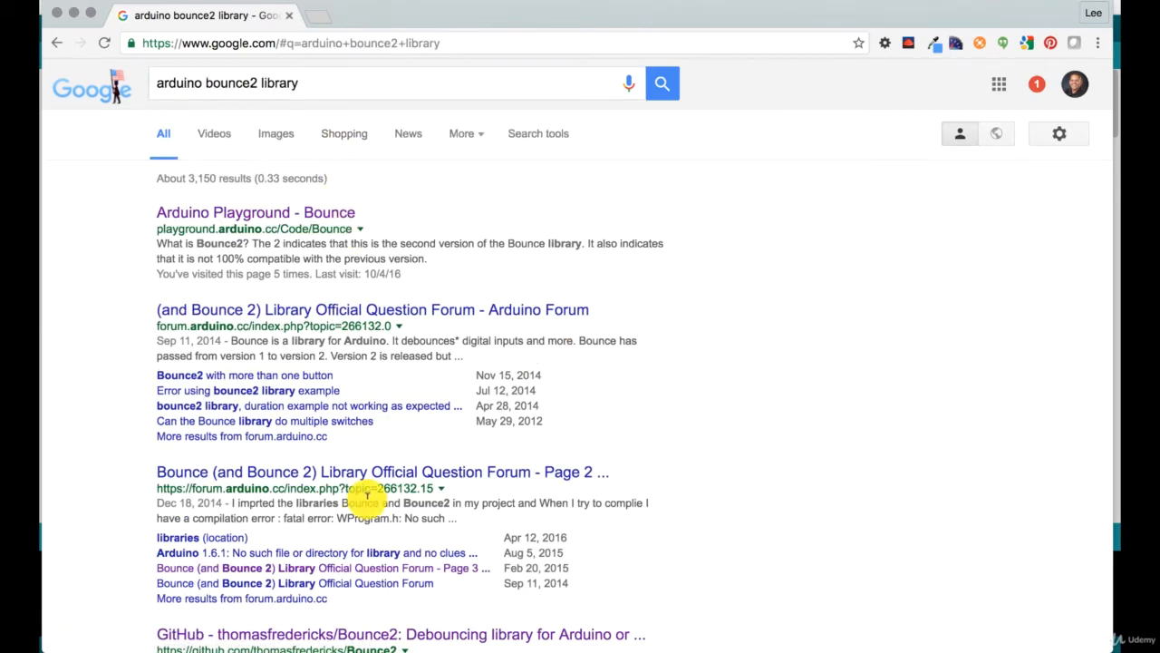
Open the GitHub repository of the Bounce2 debouncing library from the search results
{"action": "scroll", "coordinate": [367, 497], "scroll_direction": "down", "scroll_amount": 2}
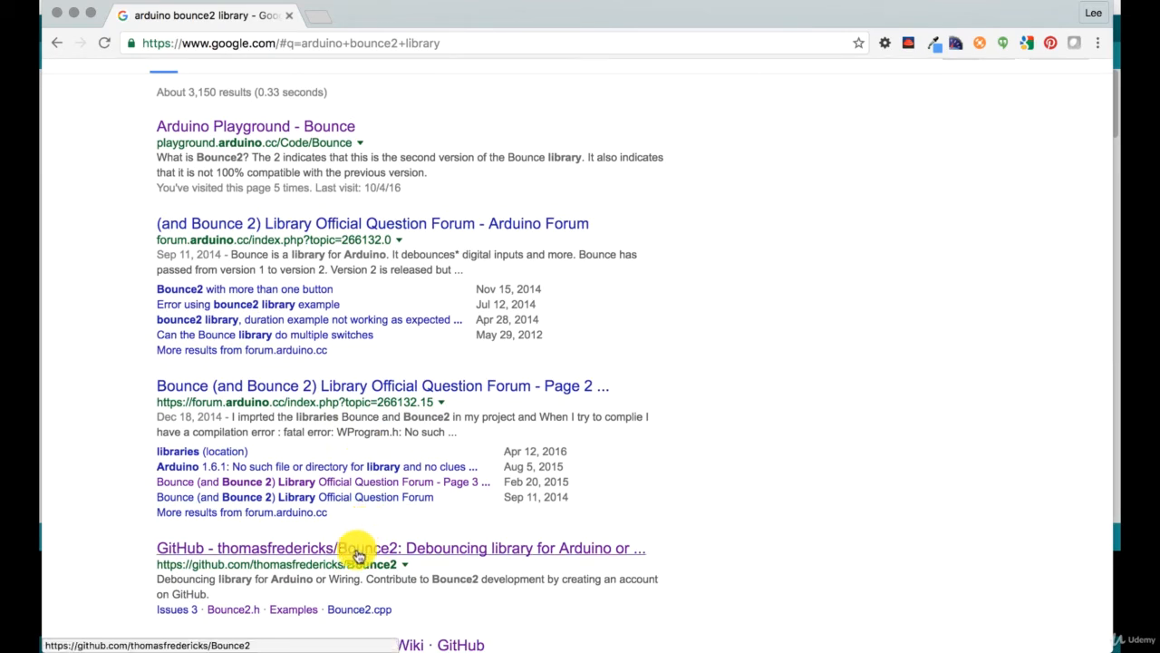
{"action": "left_click", "coordinate": [357, 551]}
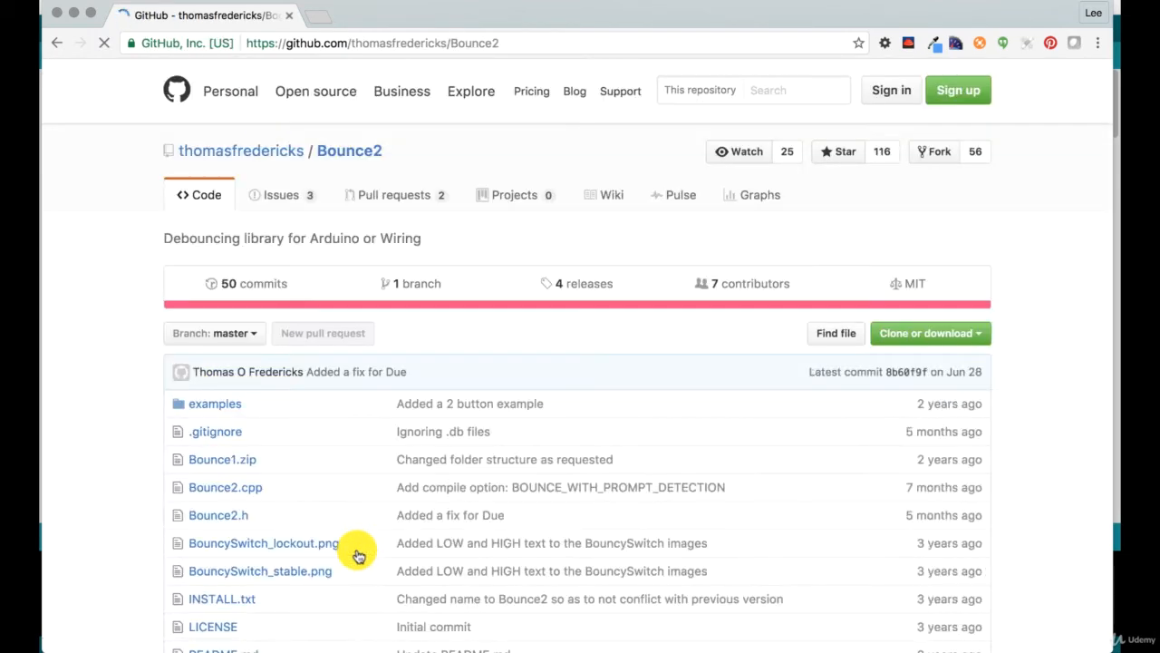
{"action": "scroll", "coordinate": [756, 405], "scroll_direction": "down", "scroll_amount": 1}
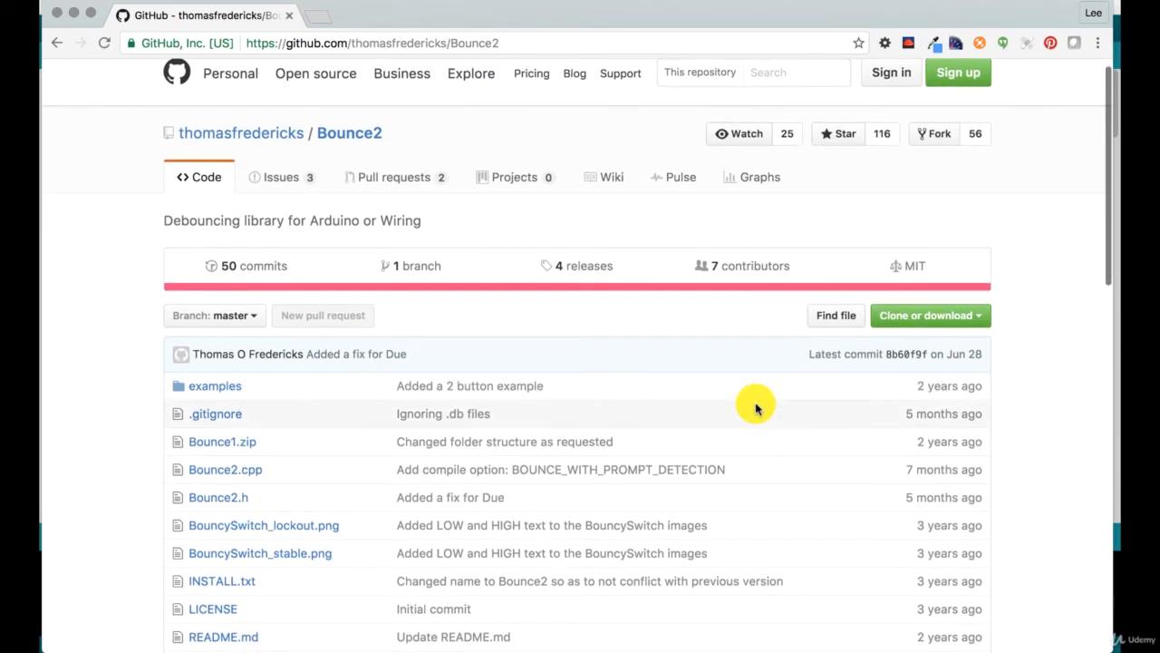
Download the Bounce2 repository as a ZIP and save Bounce2-master.zip to the Desktop
{"action": "scroll", "coordinate": [756, 409], "scroll_direction": "up", "scroll_amount": 1}
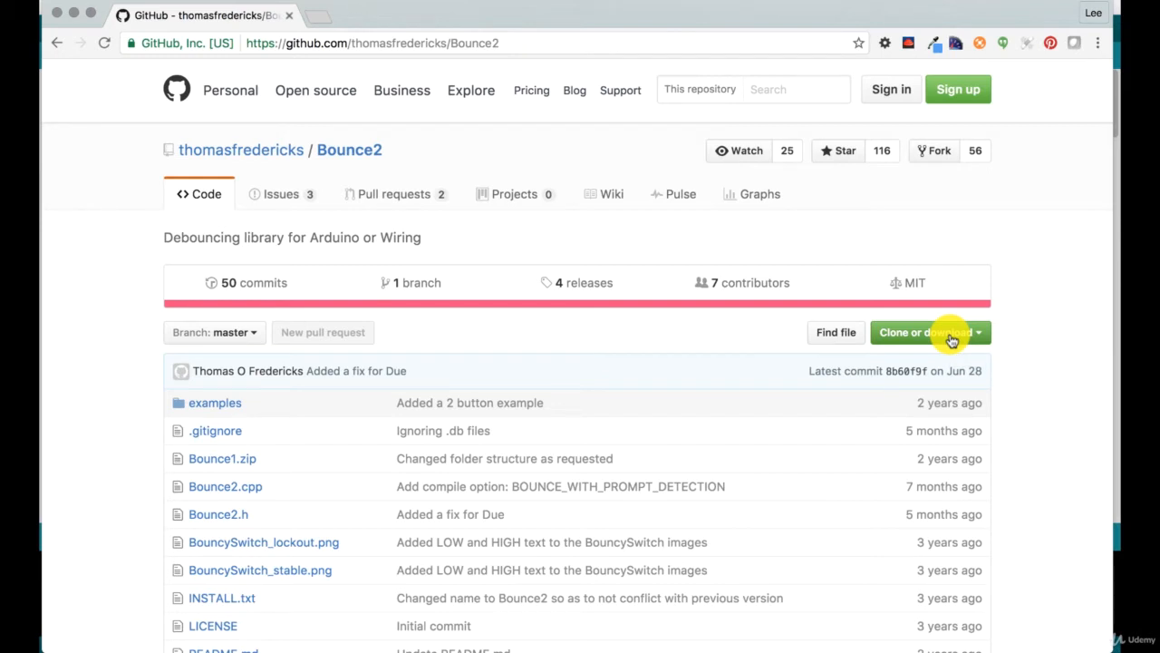
{"action": "left_click", "coordinate": [952, 339]}
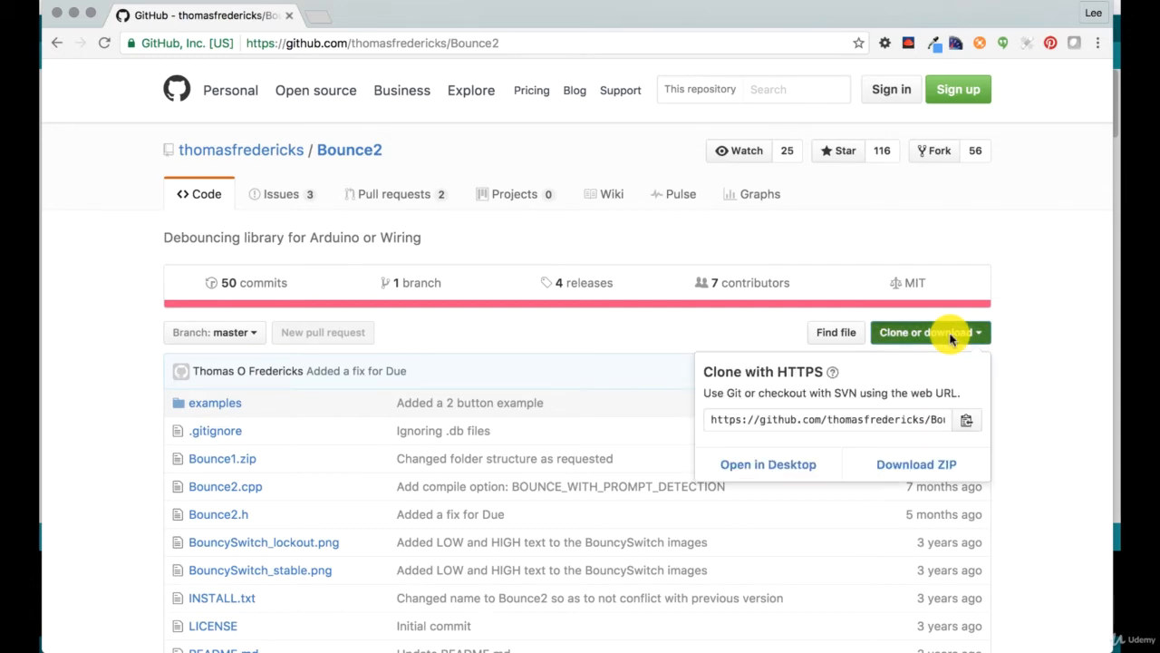
{"action": "left_click", "coordinate": [920, 476]}
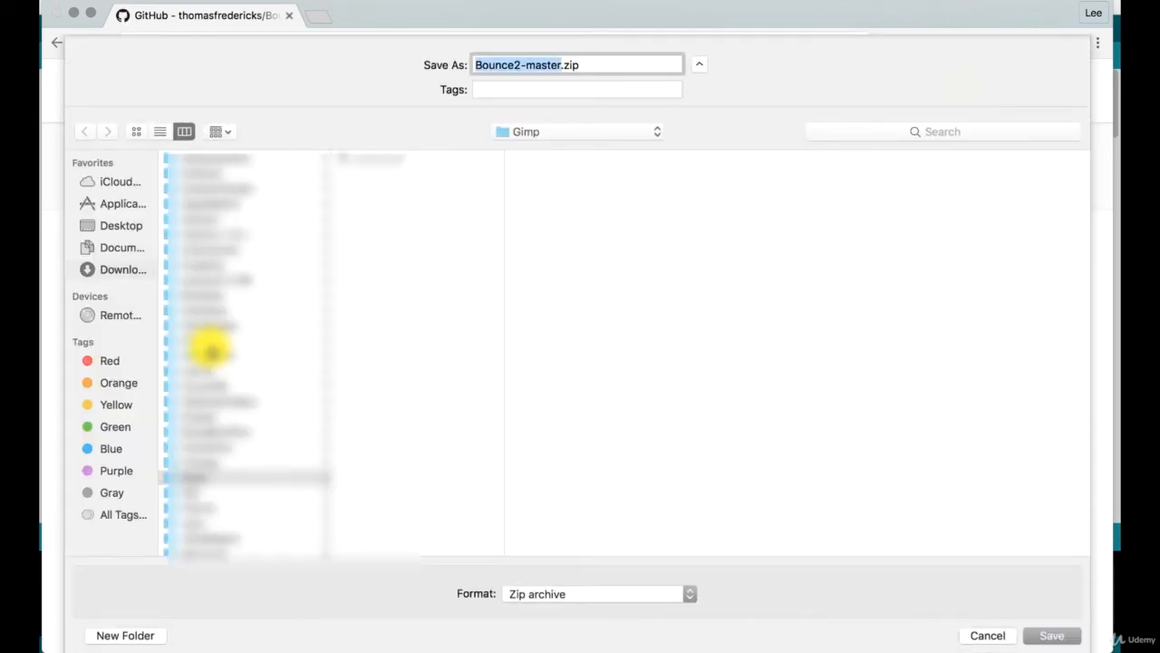
{"action": "left_click", "coordinate": [132, 274]}
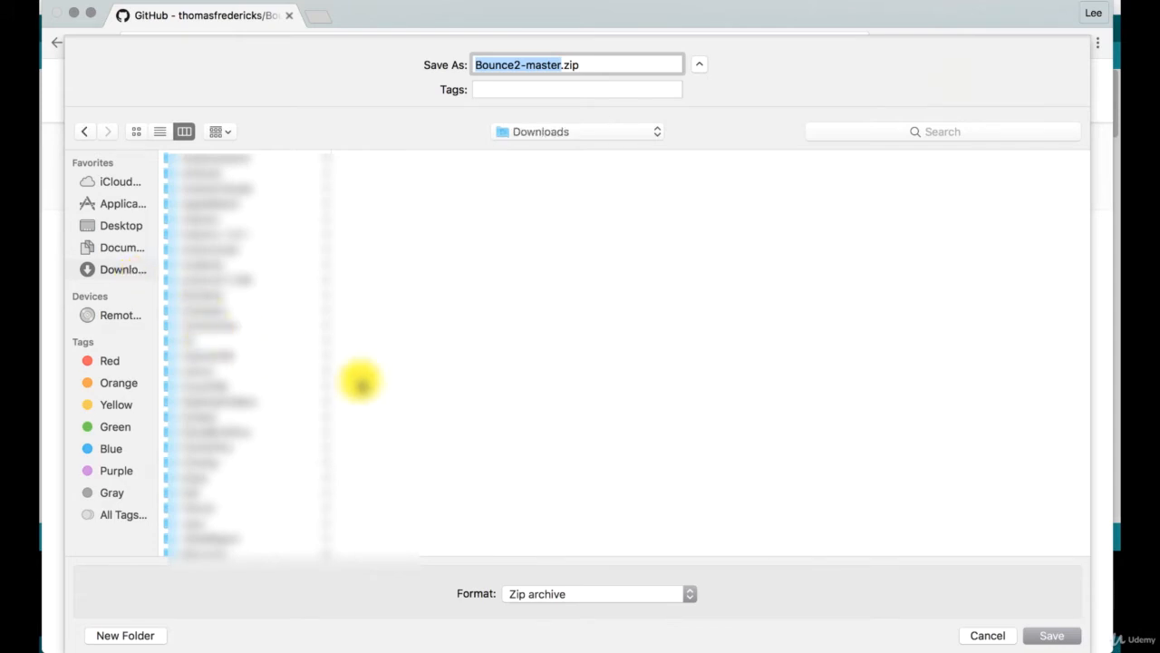
{"action": "left_click", "coordinate": [130, 226]}
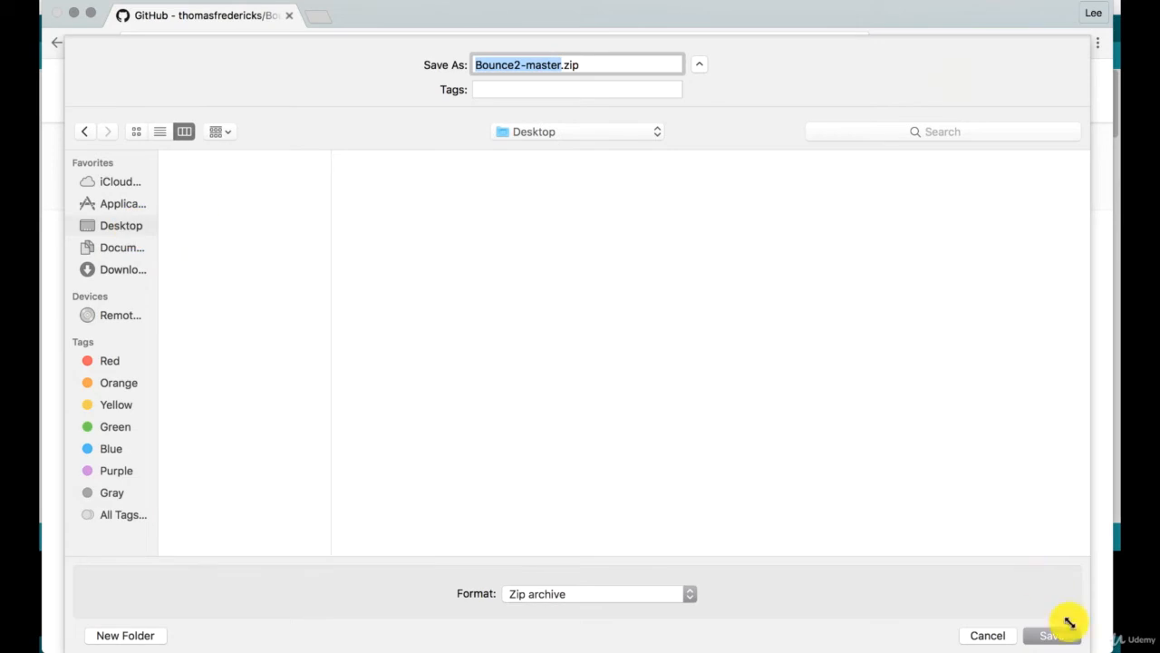
{"action": "left_click", "coordinate": [1066, 632]}
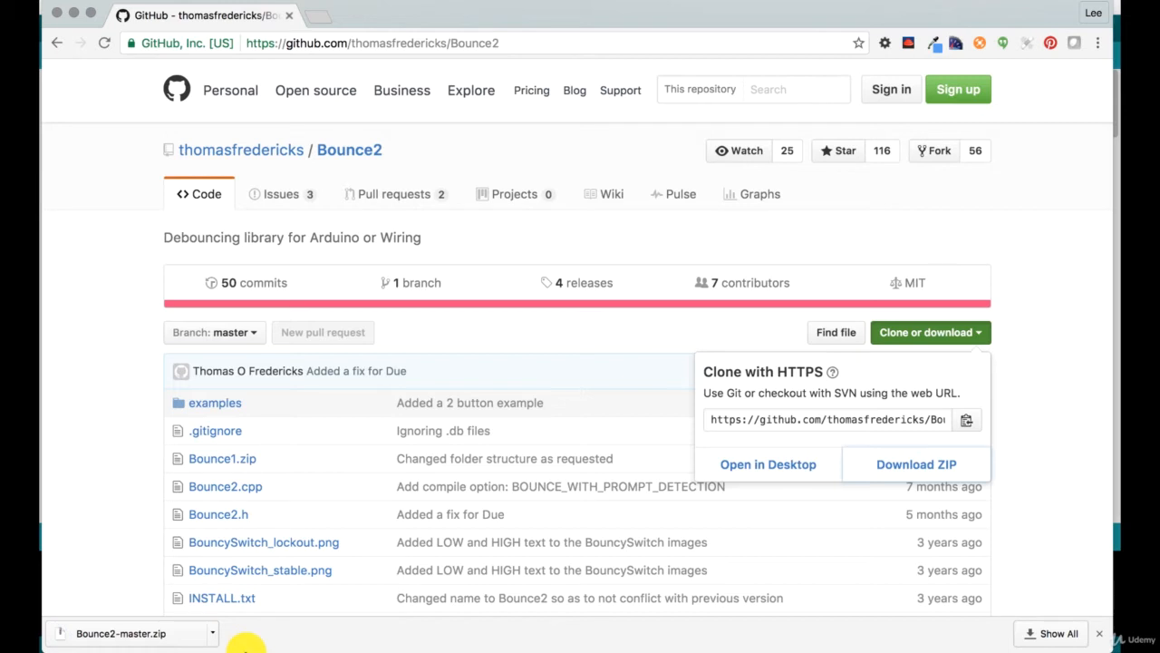
Switch to the Arduino IDE and open its preferences to check the sketchbook location
{"action": "key", "text": "super+Tab"}
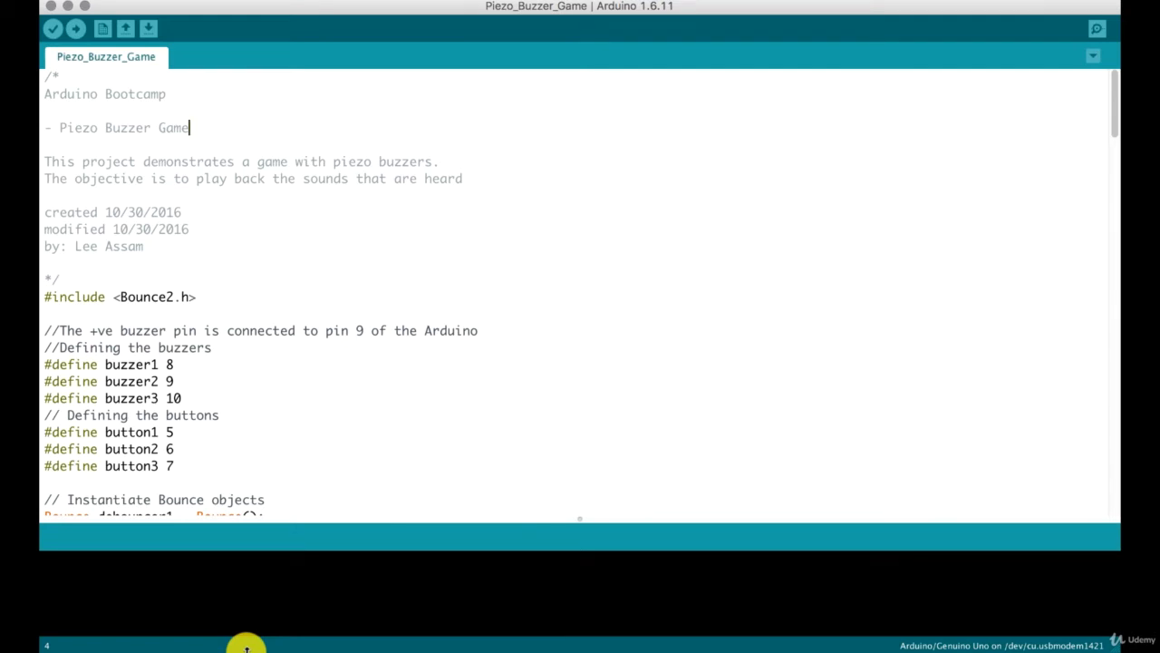
{"action": "left_click", "coordinate": [122, 3]}
{"action": "left_click", "coordinate": [130, 32]}
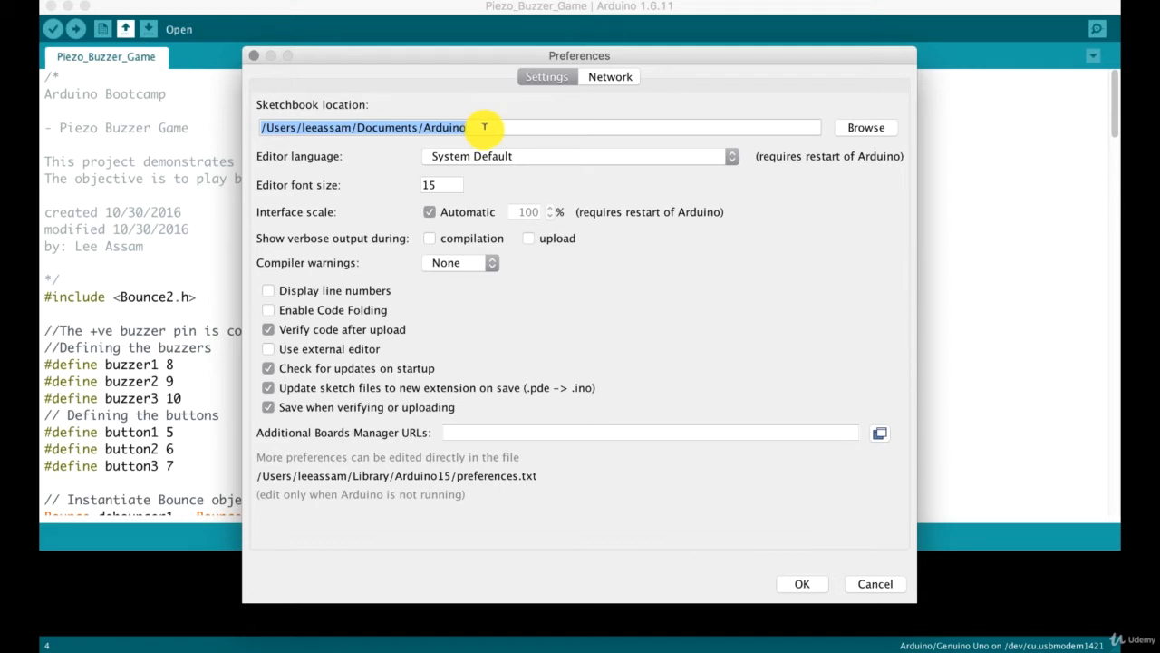
Switch to Finder and browse to the libraries folder inside Documents/Arduino
{"action": "key", "text": "super+space"}
{"action": "type", "text": "finder"}
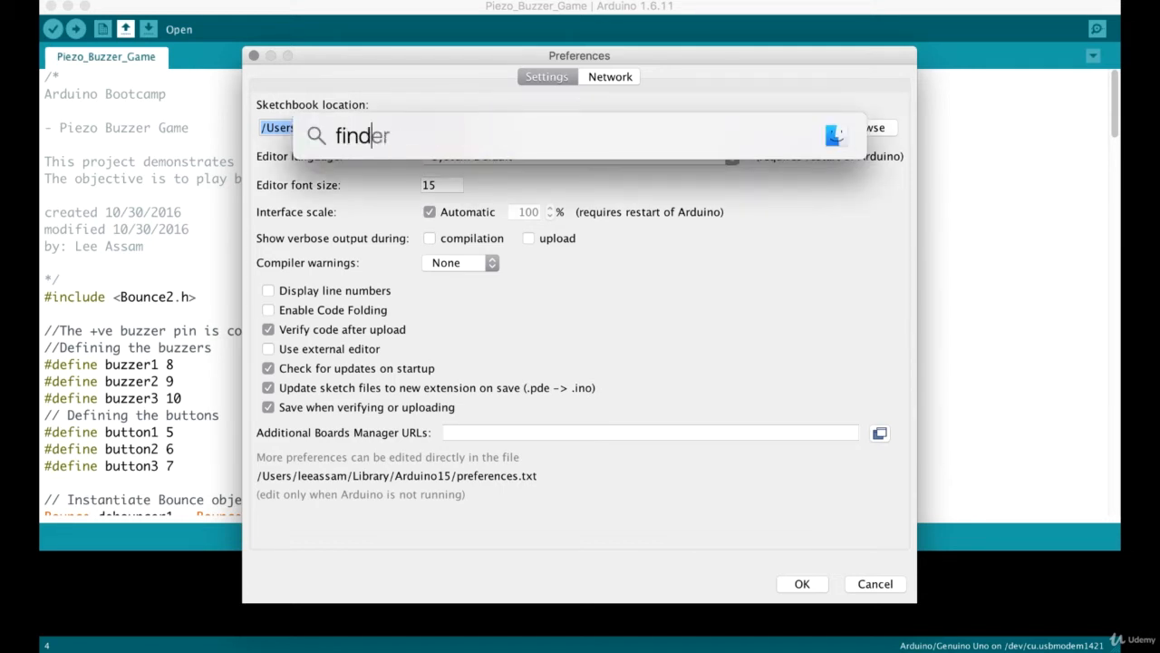
{"action": "key", "text": "Return"}
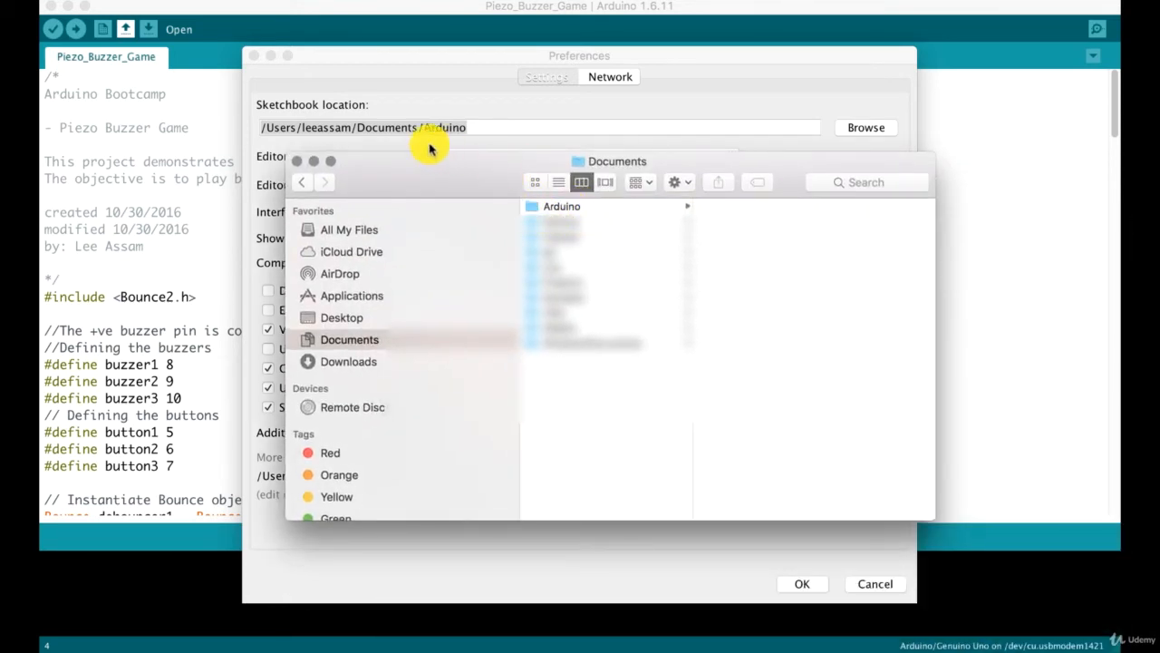
{"action": "left_click", "coordinate": [581, 208]}
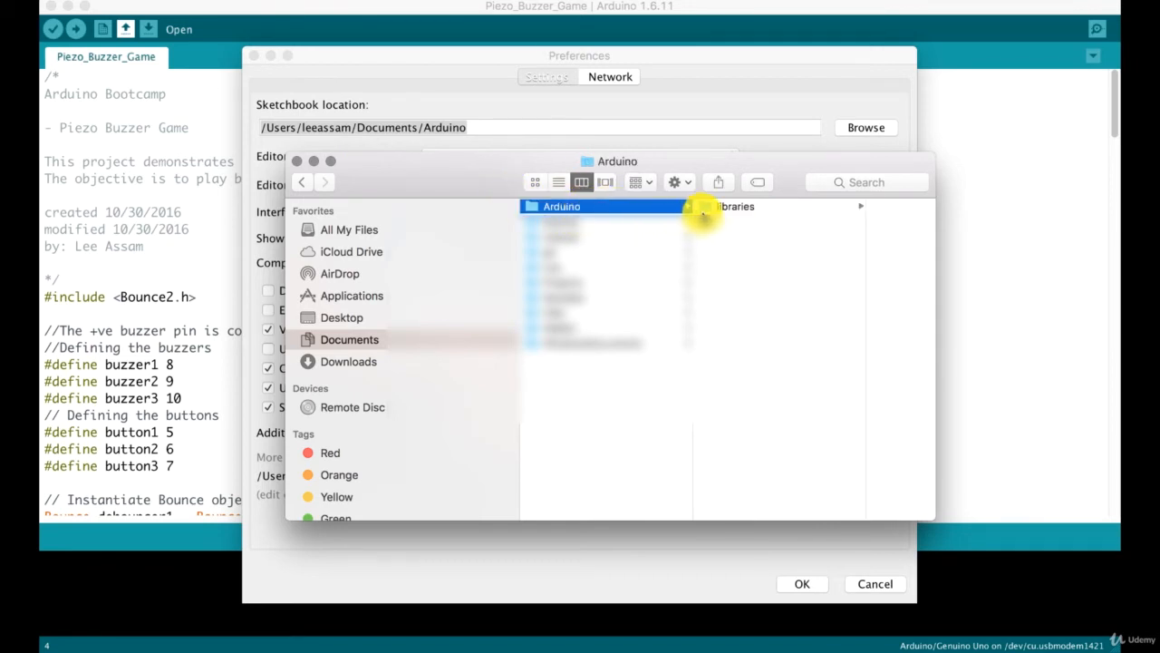
{"action": "left_click", "coordinate": [735, 208]}
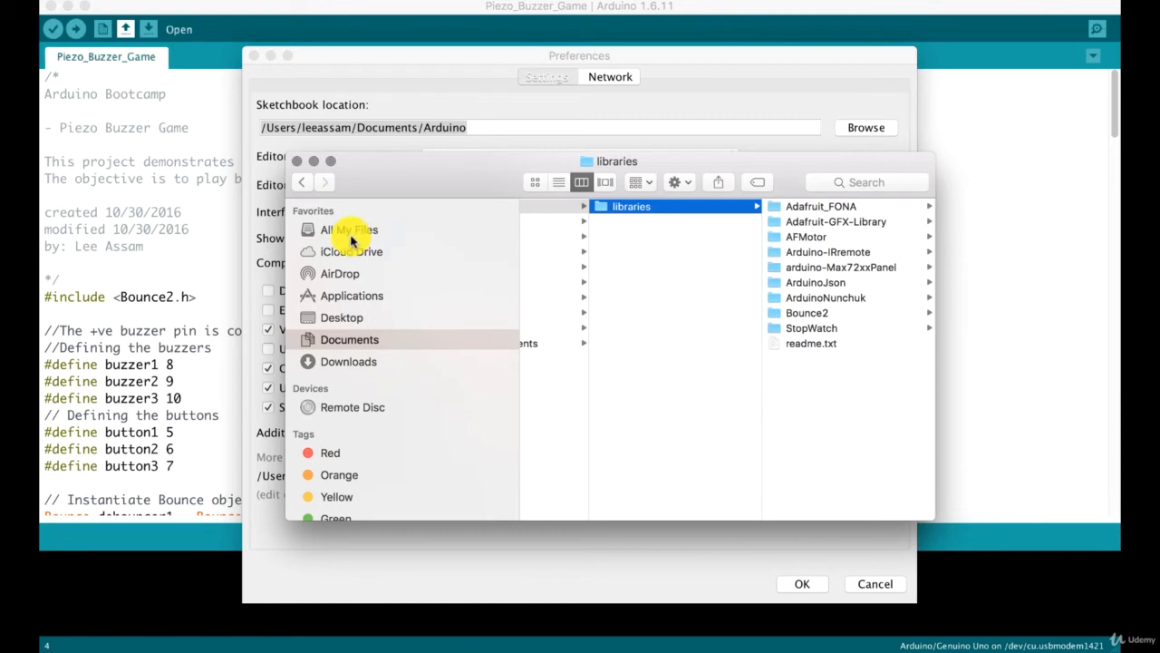
Extract Bounce2-master.zip on the Desktop
{"action": "left_click", "coordinate": [370, 317]}
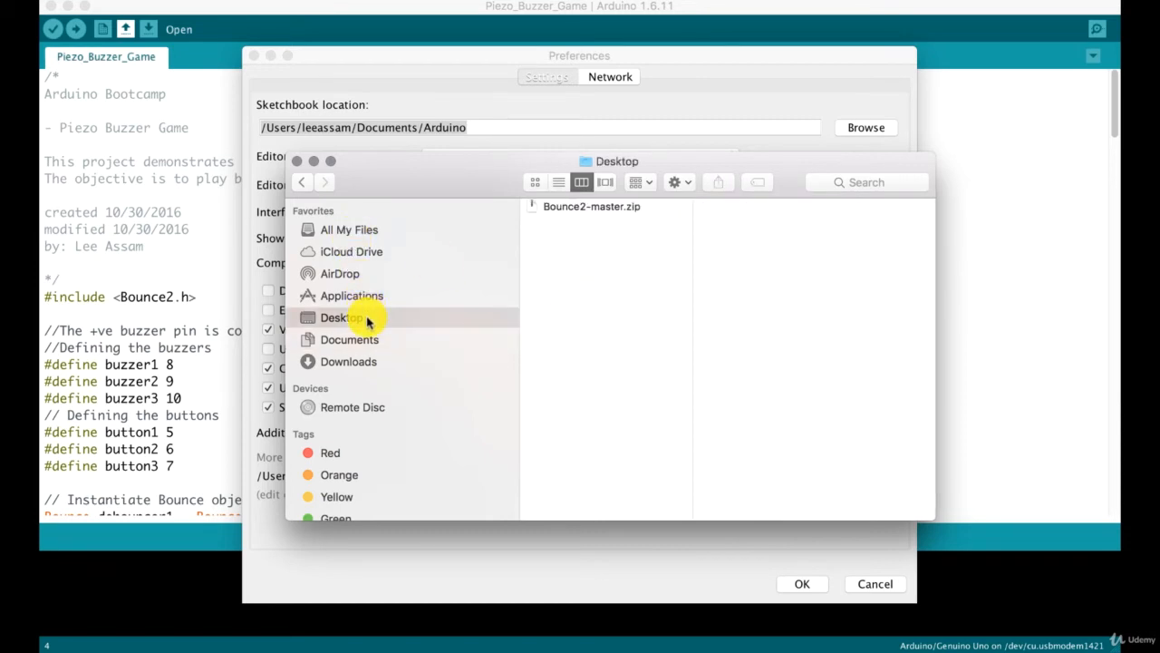
{"action": "left_click", "coordinate": [591, 207]}
{"action": "double_click", "coordinate": [591, 208]}
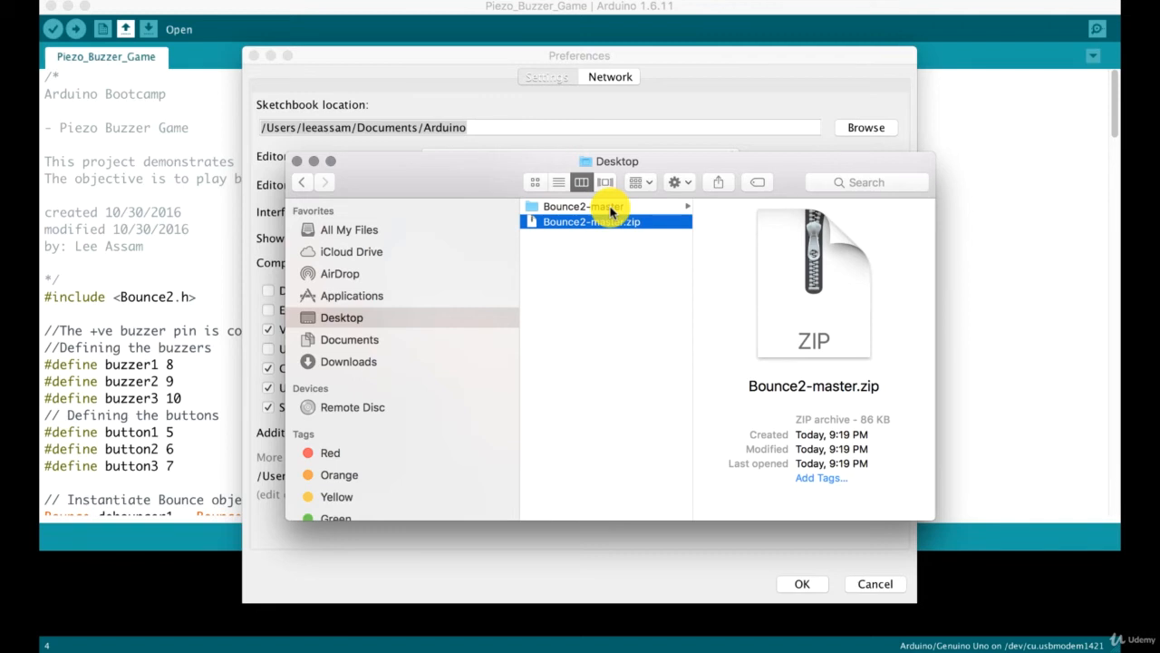
Rename the extracted Bounce2-master folder on the Desktop to Bounce2
{"action": "left_click", "coordinate": [611, 208]}
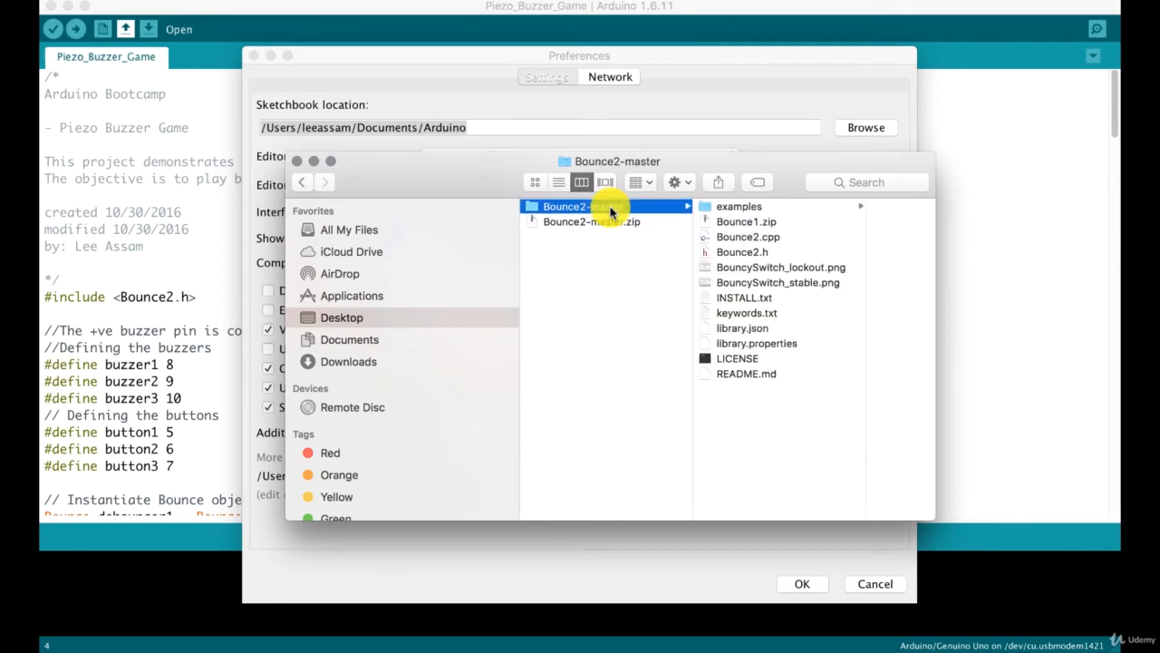
{"action": "right_click", "coordinate": [612, 208]}
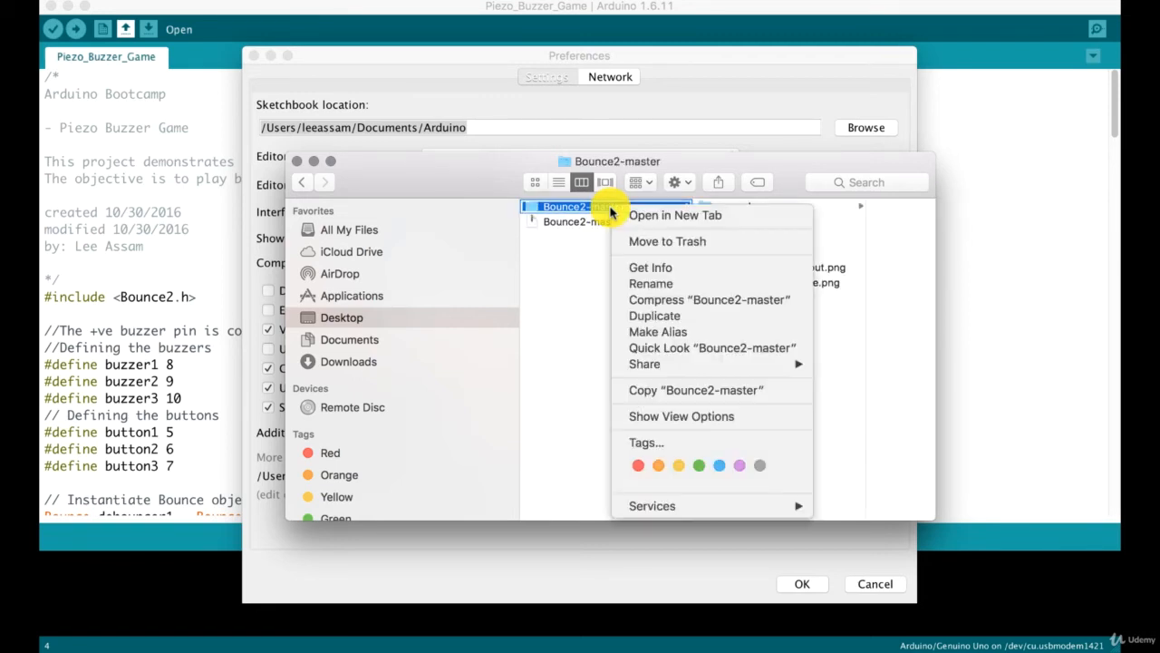
{"action": "left_click", "coordinate": [645, 284]}
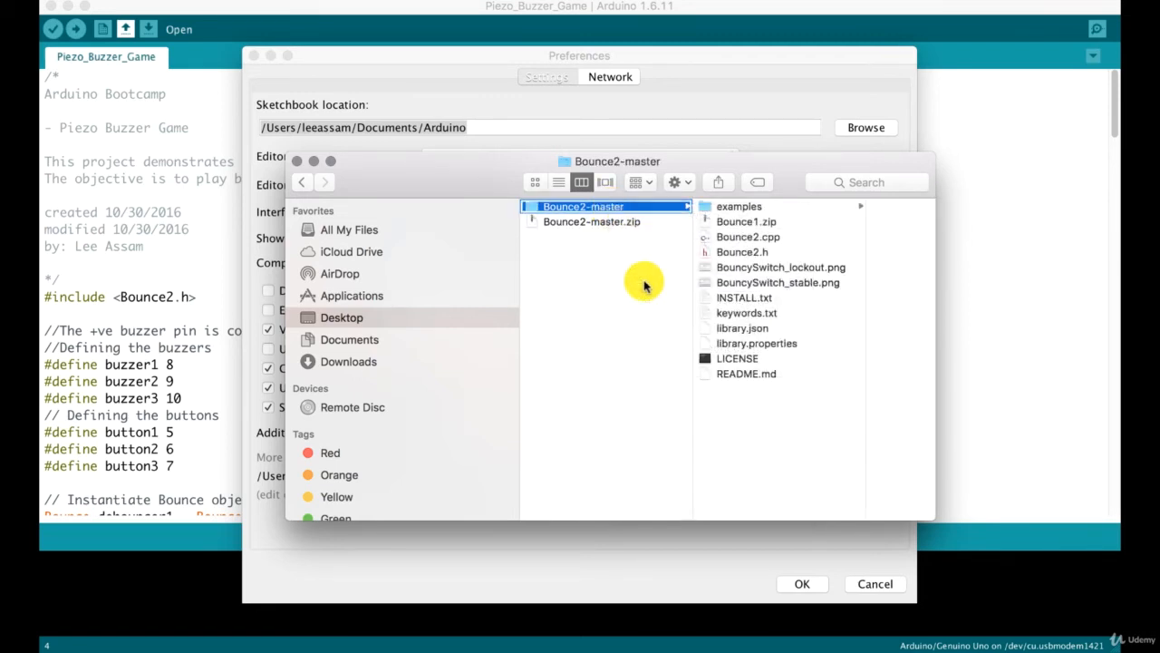
{"action": "left_click", "coordinate": [585, 205]}
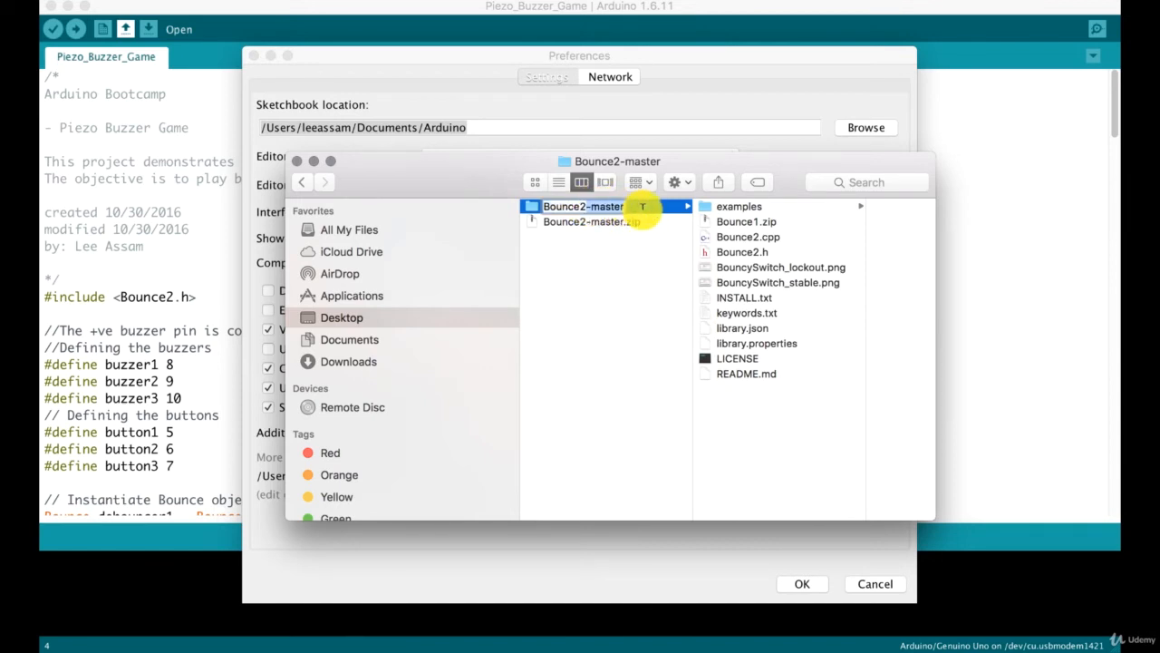
{"action": "key", "text": "BackSpace"}
{"action": "left_click", "coordinate": [605, 278]}
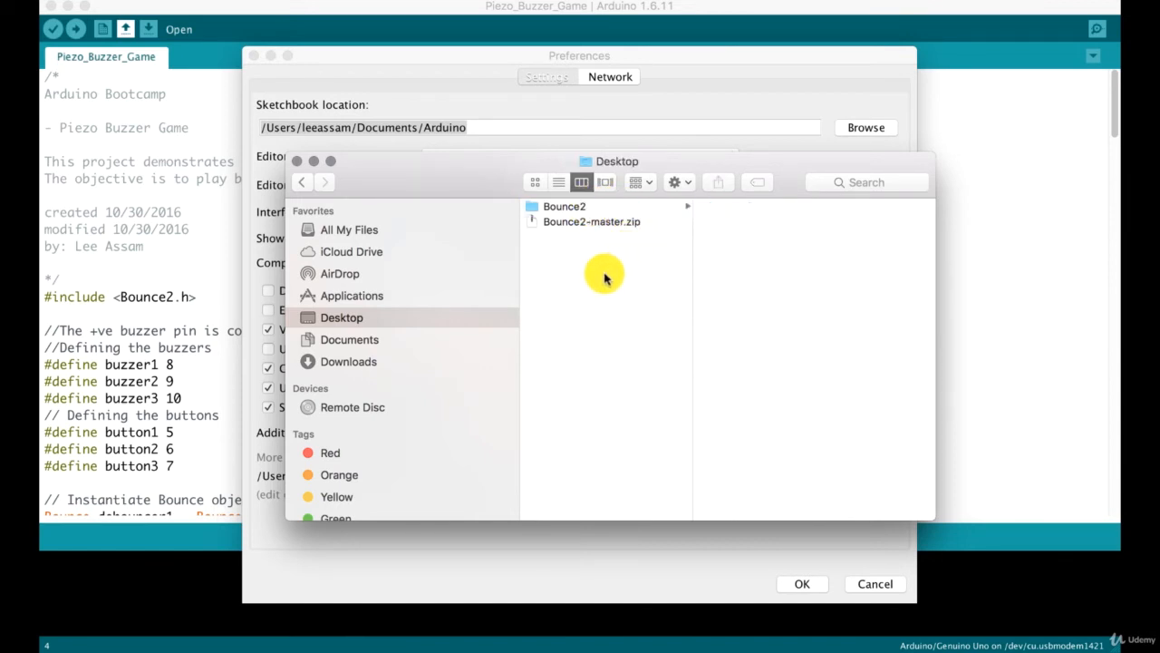
Select the Bounce2 folder on the Desktop and return to the libraries folder inside Documents/Arduino
{"action": "left_click", "coordinate": [584, 211]}
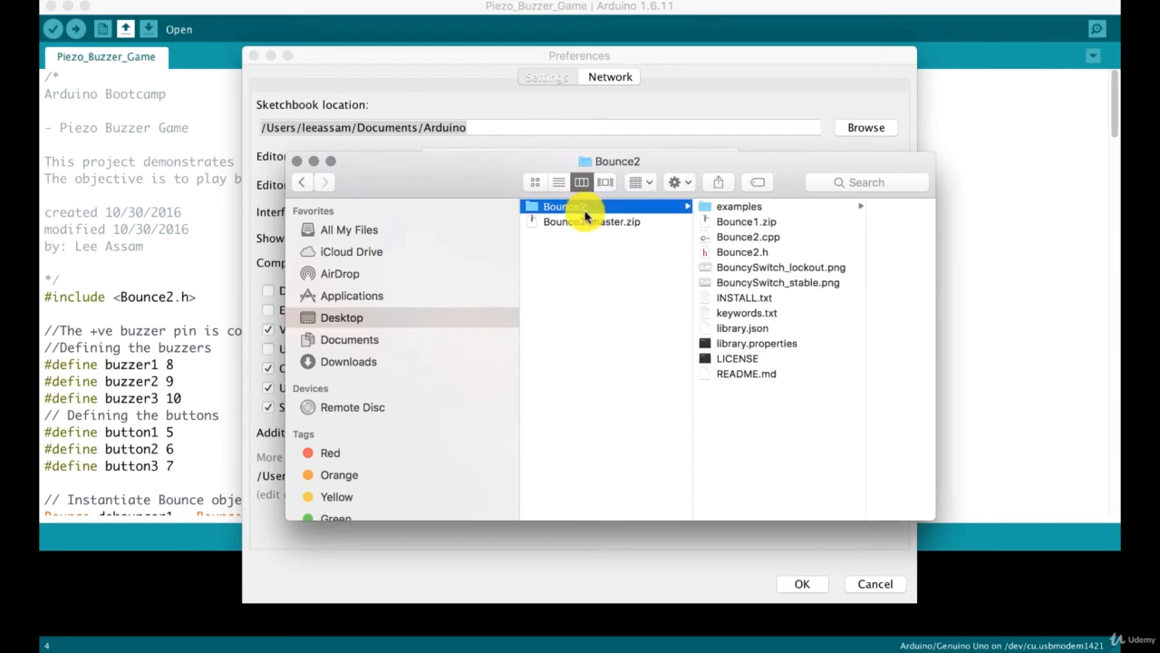
{"action": "left_click", "coordinate": [380, 341]}
{"action": "left_click", "coordinate": [635, 207]}
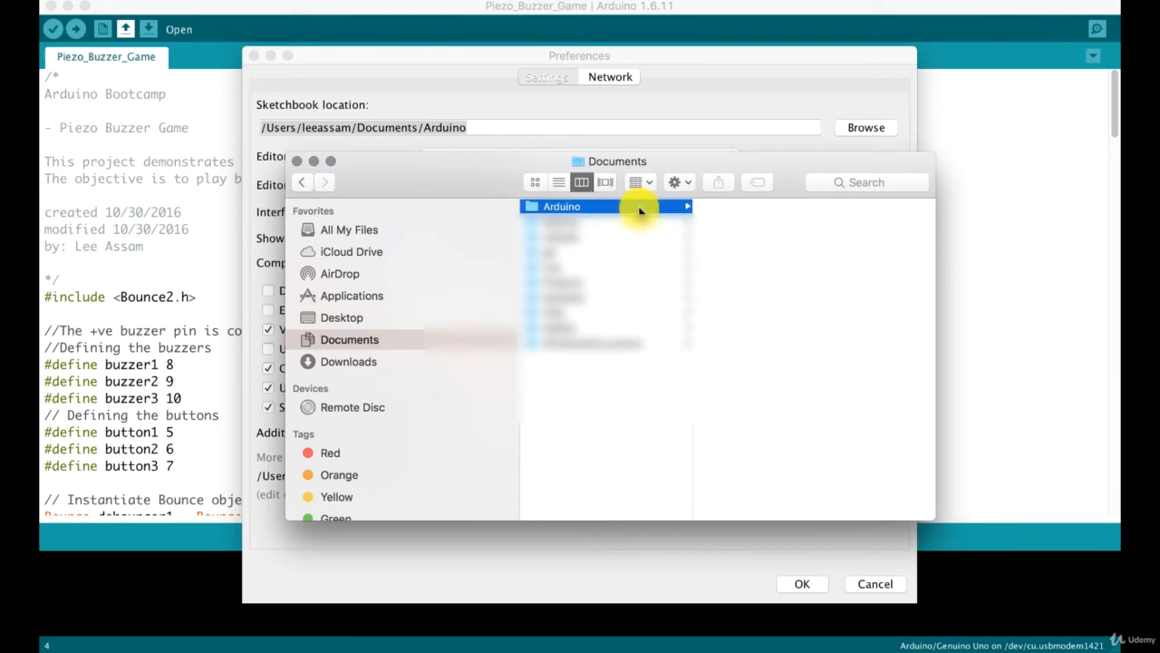
{"action": "left_click", "coordinate": [725, 207]}
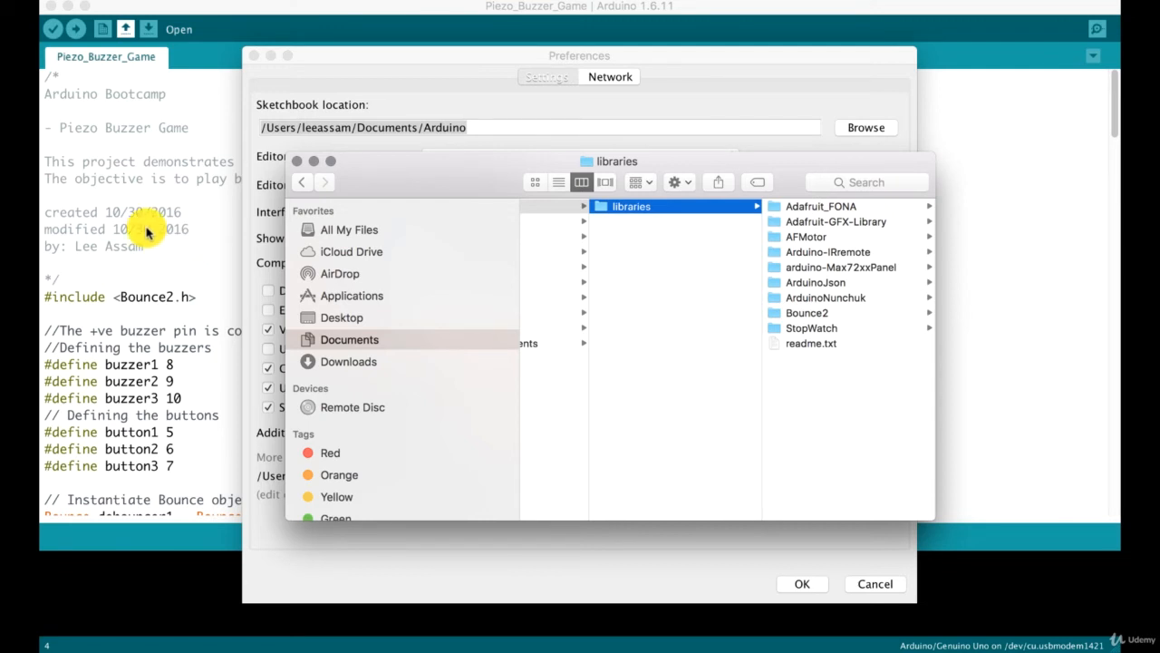
Dismiss the Arduino preferences without changes and close the Piezo_Buzzer_Game sketch window
{"action": "key", "text": "Escape"}
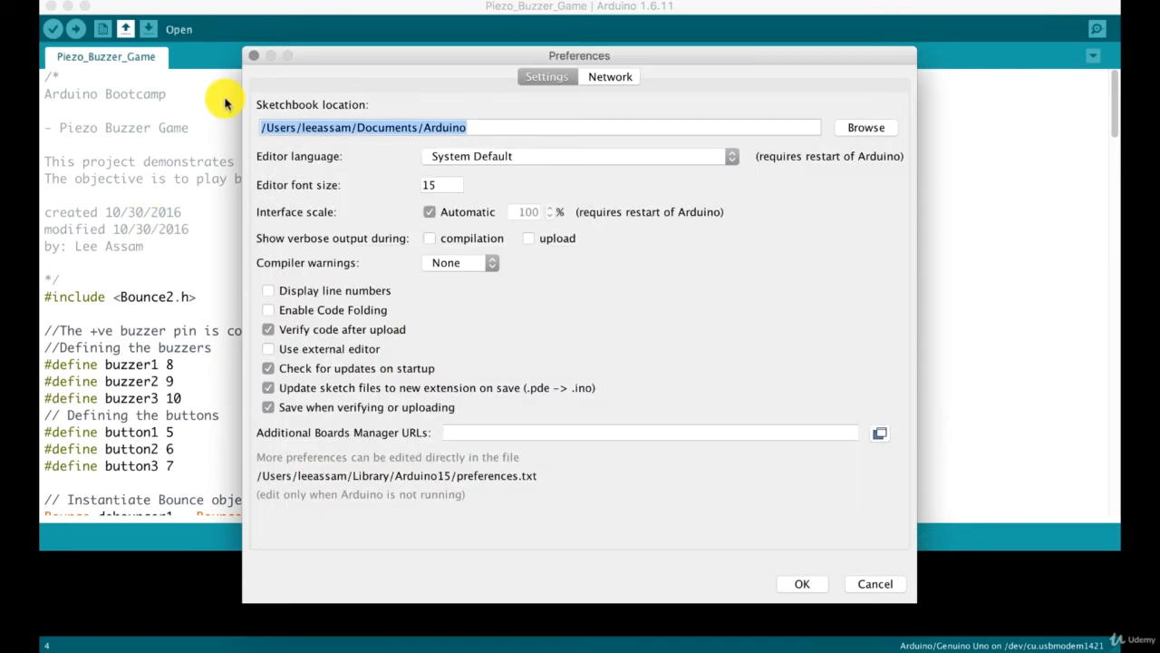
{"action": "key", "text": "Escape"}
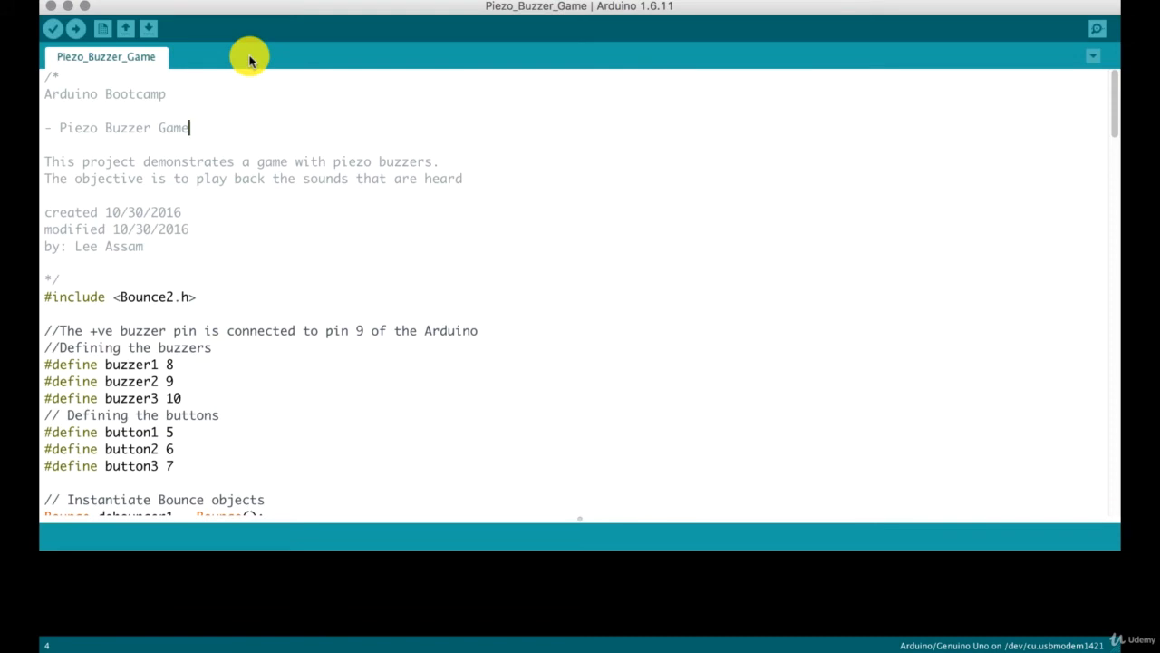
{"action": "left_click", "coordinate": [53, 9]}
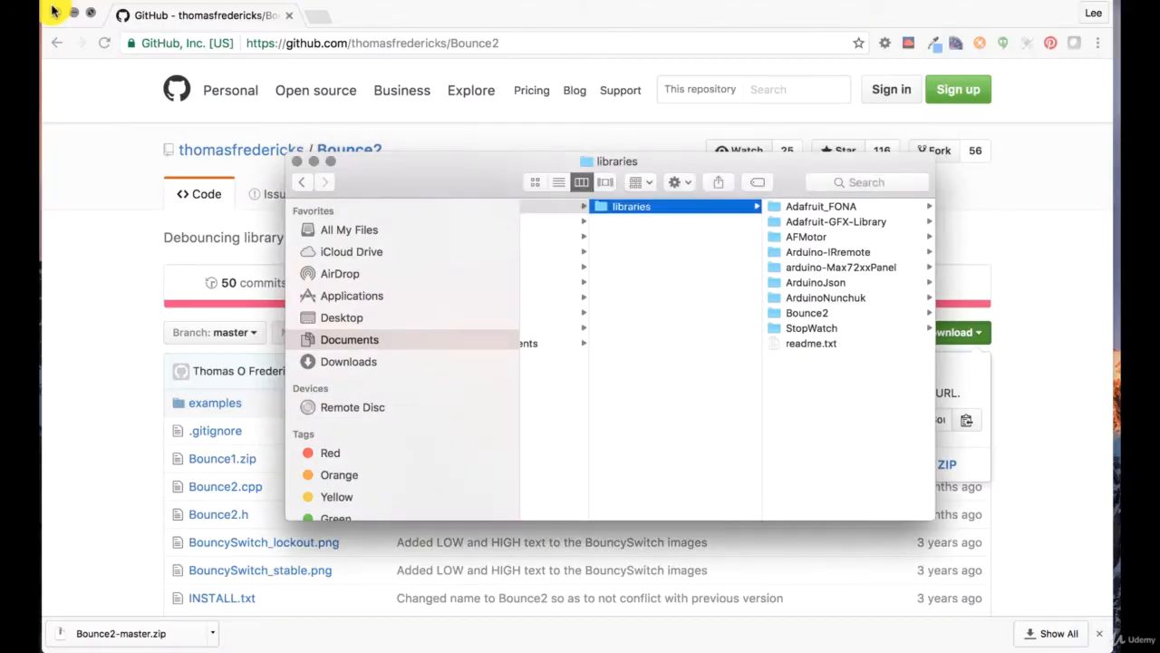
Relaunch the Arduino IDE through a system-wide search for "arduin"
{"action": "key", "text": "super+space"}
{"action": "type", "text": "ardui"}
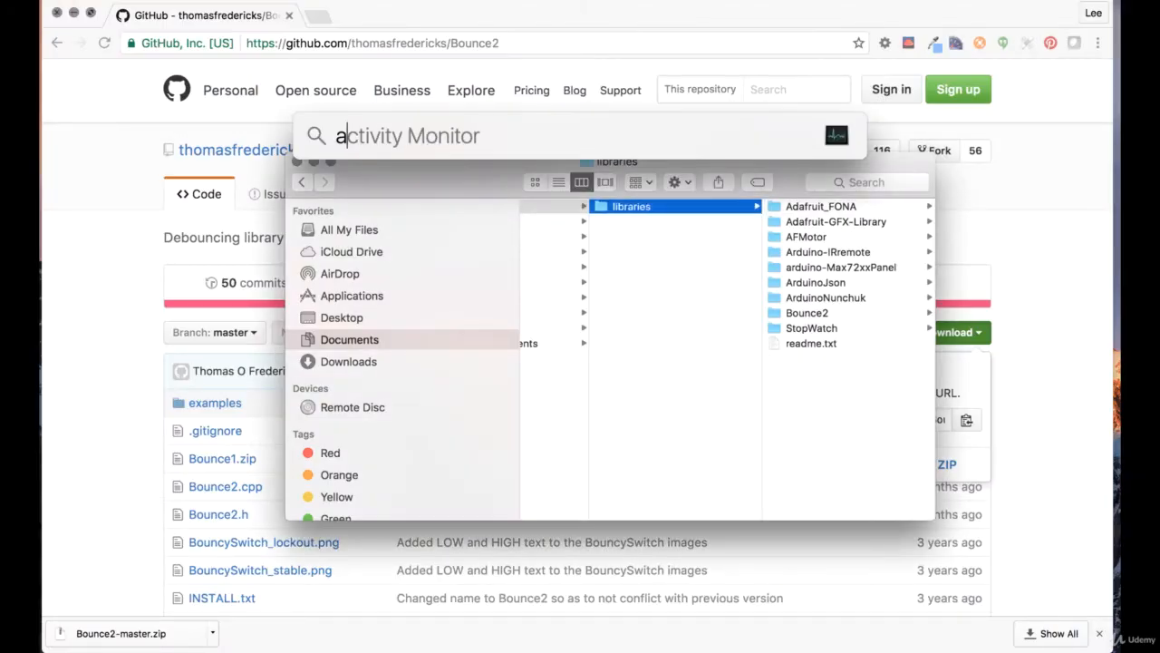
{"action": "type", "text": "n"}
{"action": "key", "text": "Return"}
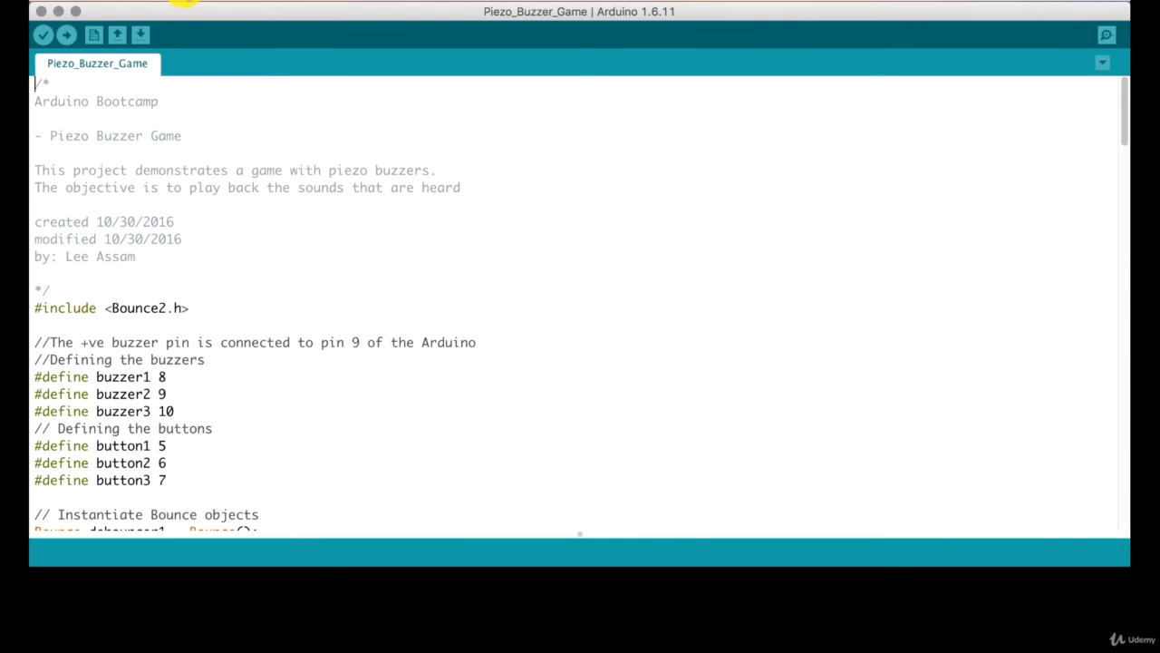
Open the bounce example from the custom Bounce2 library, read through its code and close the example window
{"action": "left_click", "coordinate": [182, 2]}
{"action": "mouse_move", "coordinate": [156, 1]}
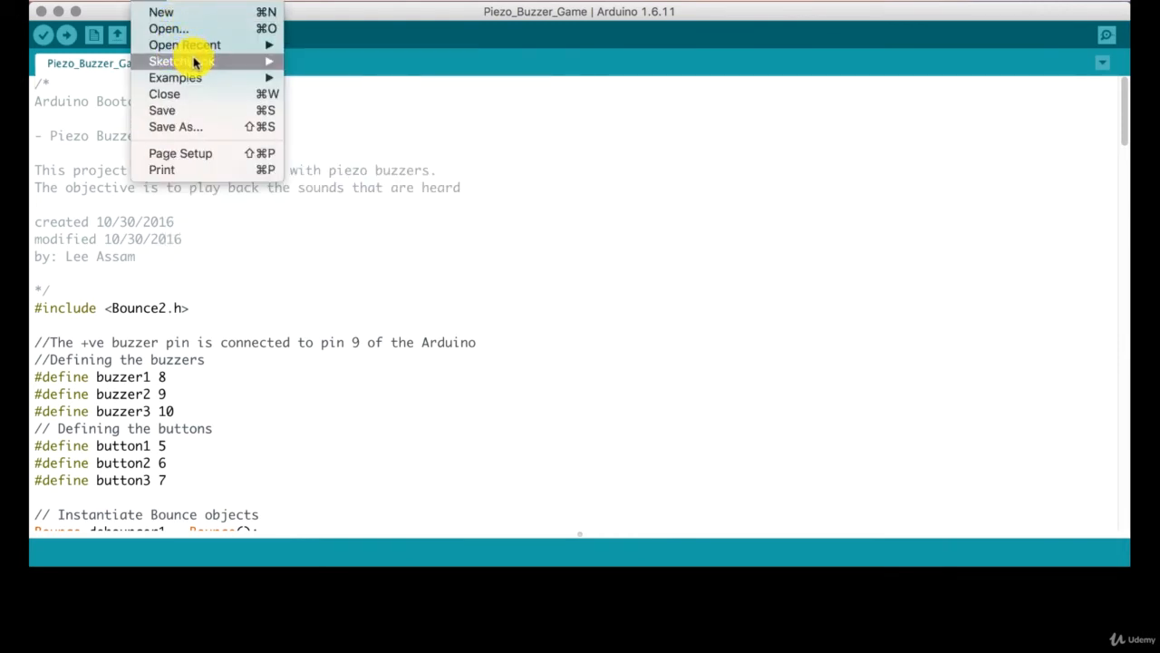
{"action": "mouse_move", "coordinate": [201, 78]}
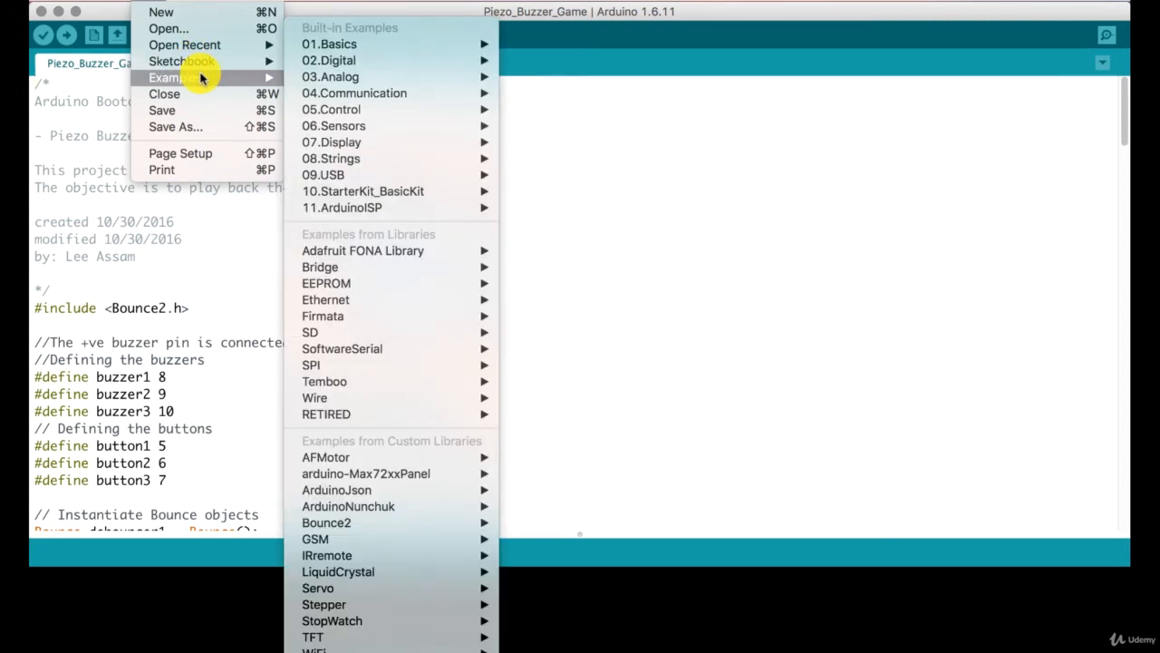
{"action": "mouse_move", "coordinate": [412, 526]}
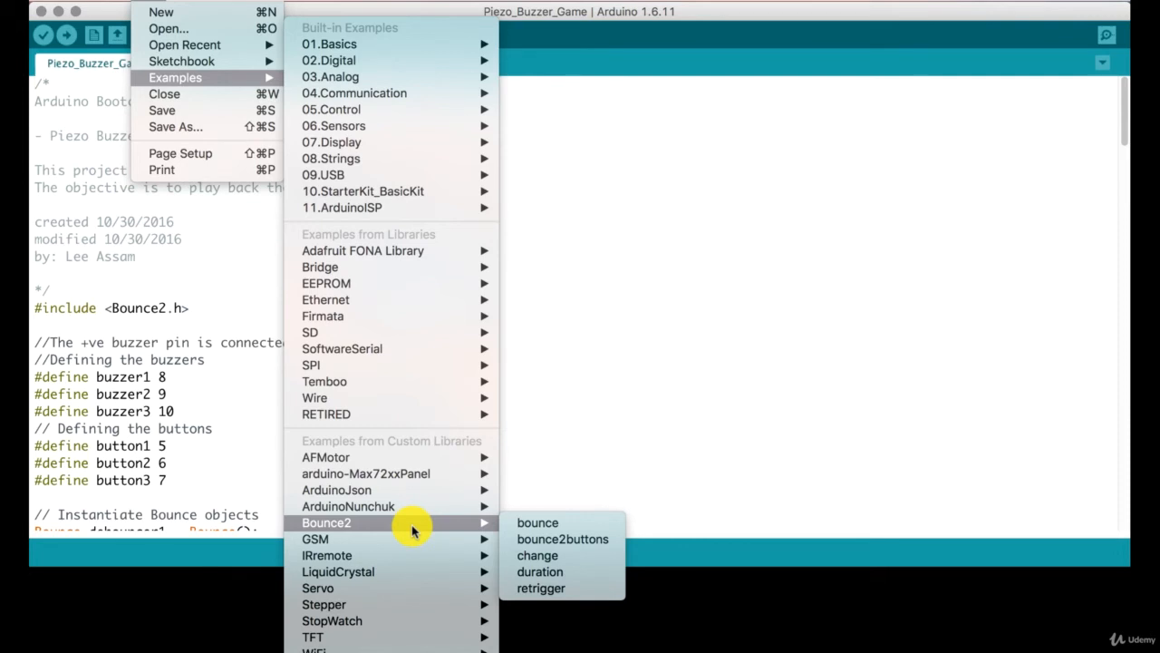
{"action": "left_click", "coordinate": [550, 524]}
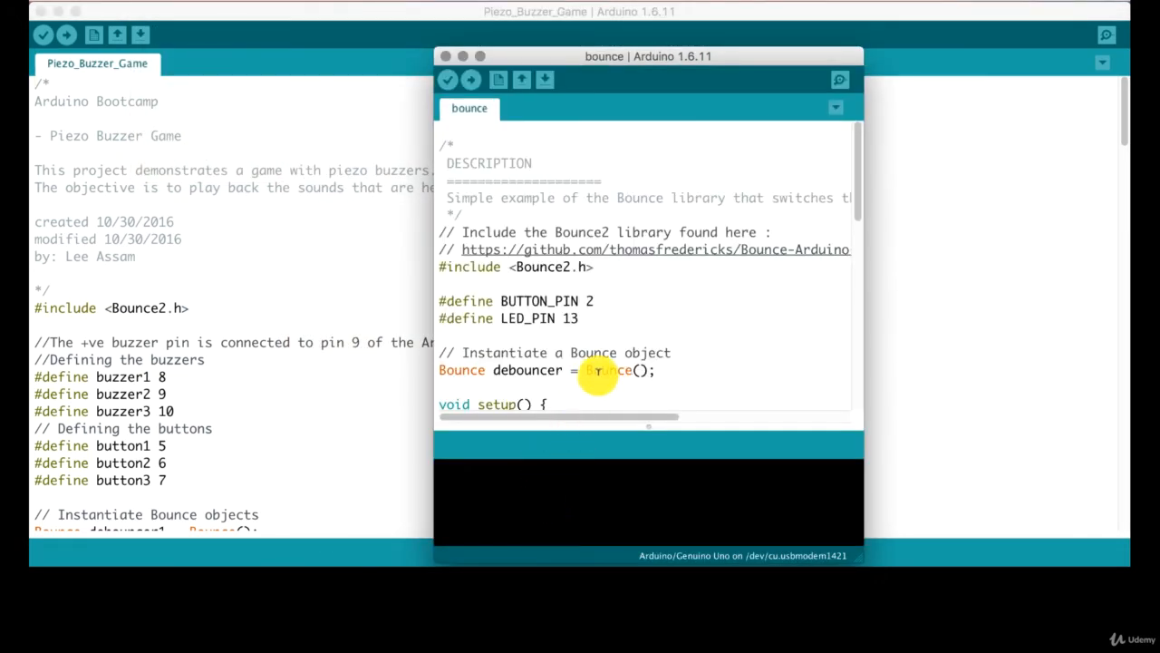
{"action": "scroll", "coordinate": [598, 372], "scroll_direction": "down", "scroll_amount": 8}
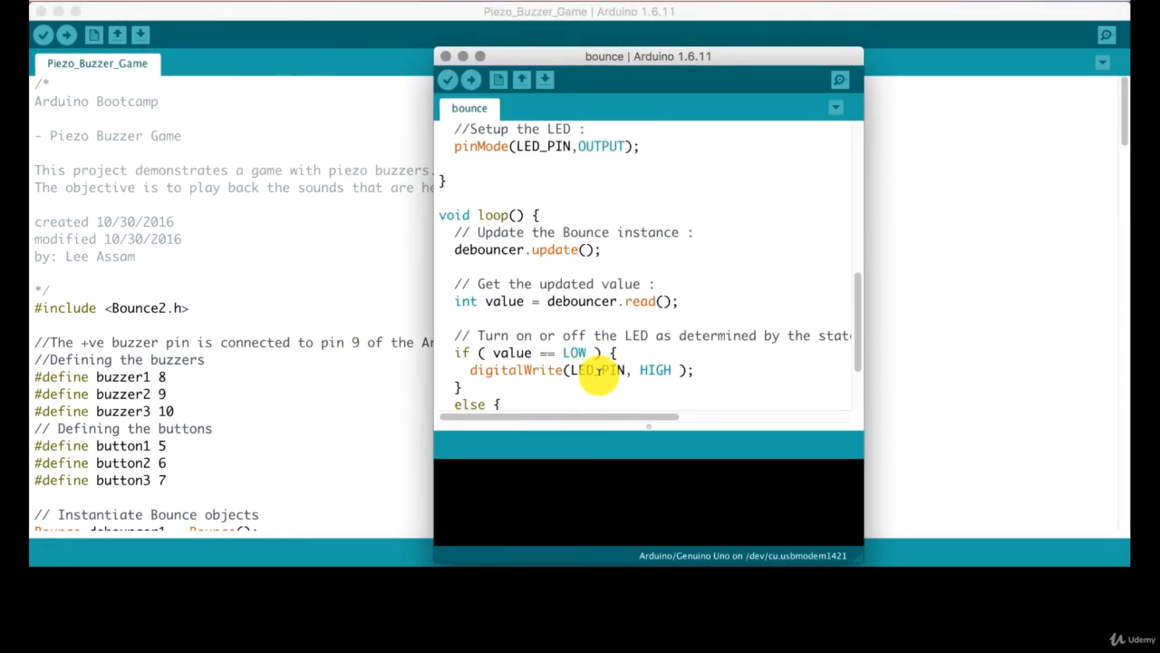
{"action": "left_click", "coordinate": [444, 57]}
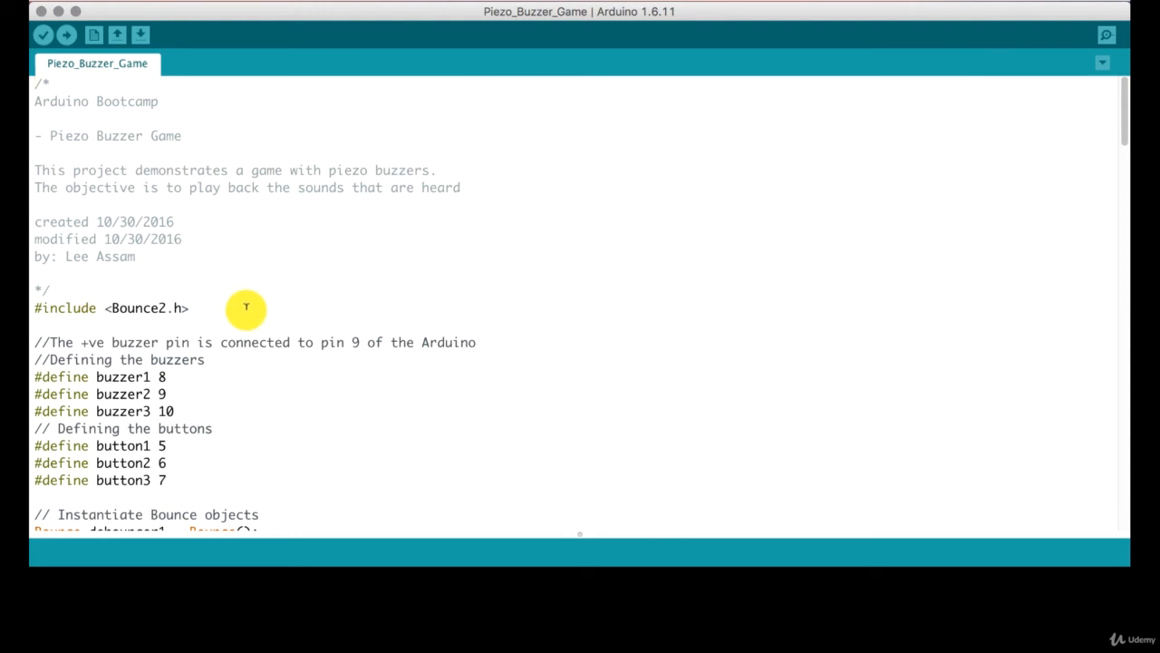
Highlight the Bounce2.h include line in Piezo_Buzzer_Game and the same line in the reopened bounce example of the Bounce2 library
{"action": "left_click_drag", "start_coordinate": [245, 307], "coordinate": [33, 306]}
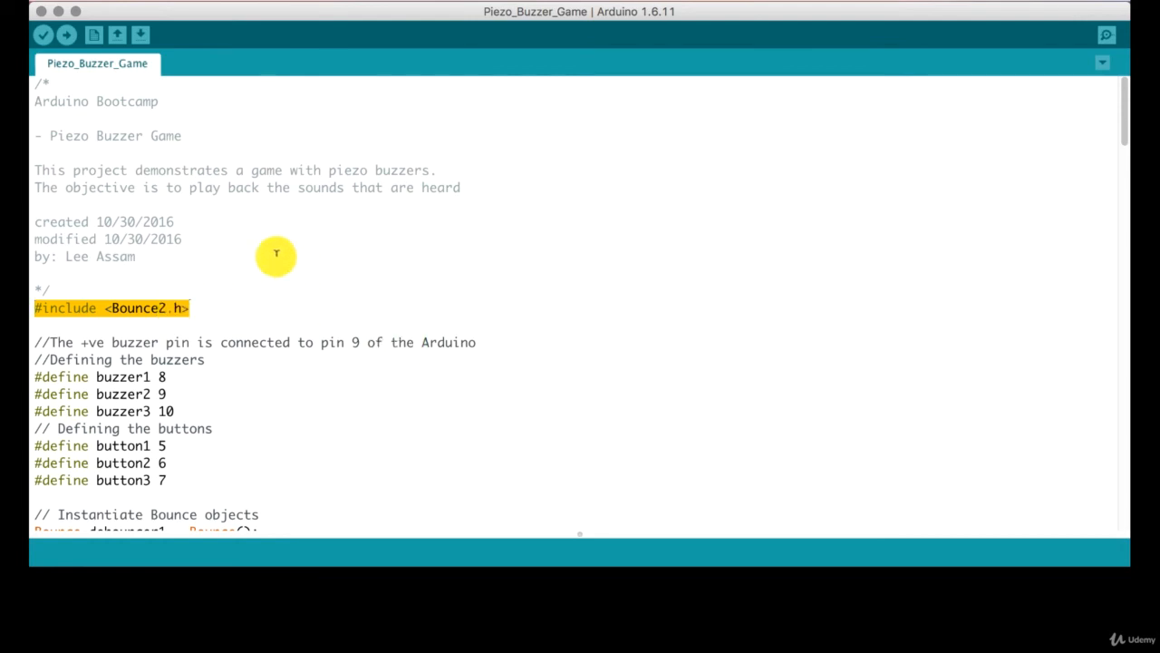
{"action": "left_click", "coordinate": [157, 3]}
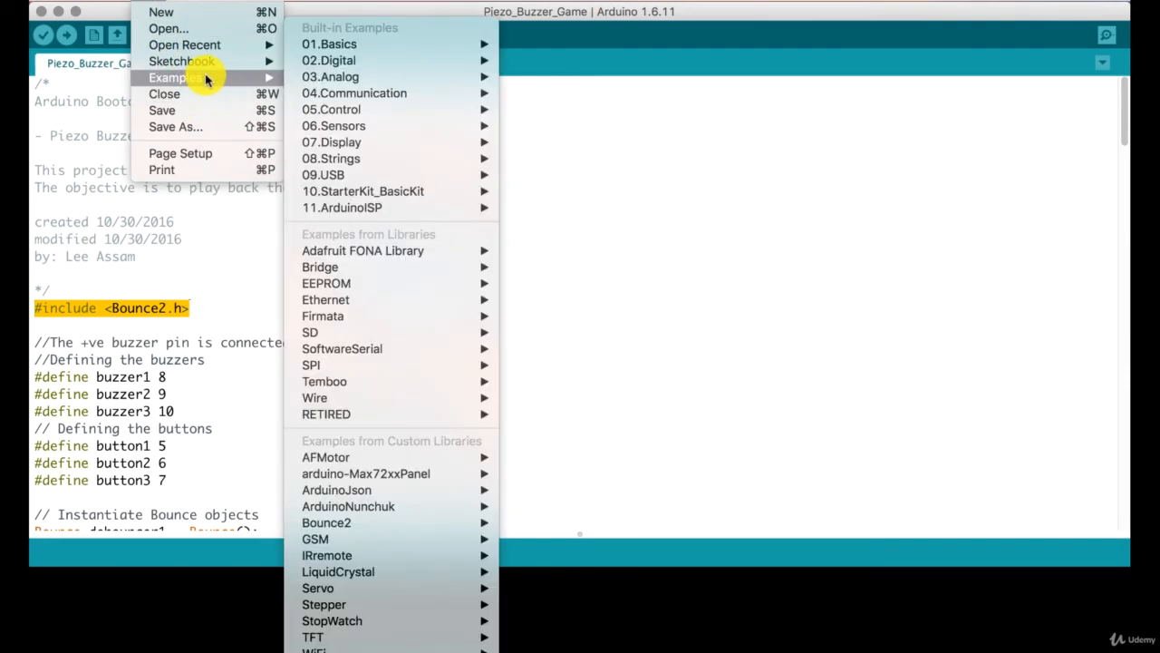
{"action": "mouse_move", "coordinate": [402, 475]}
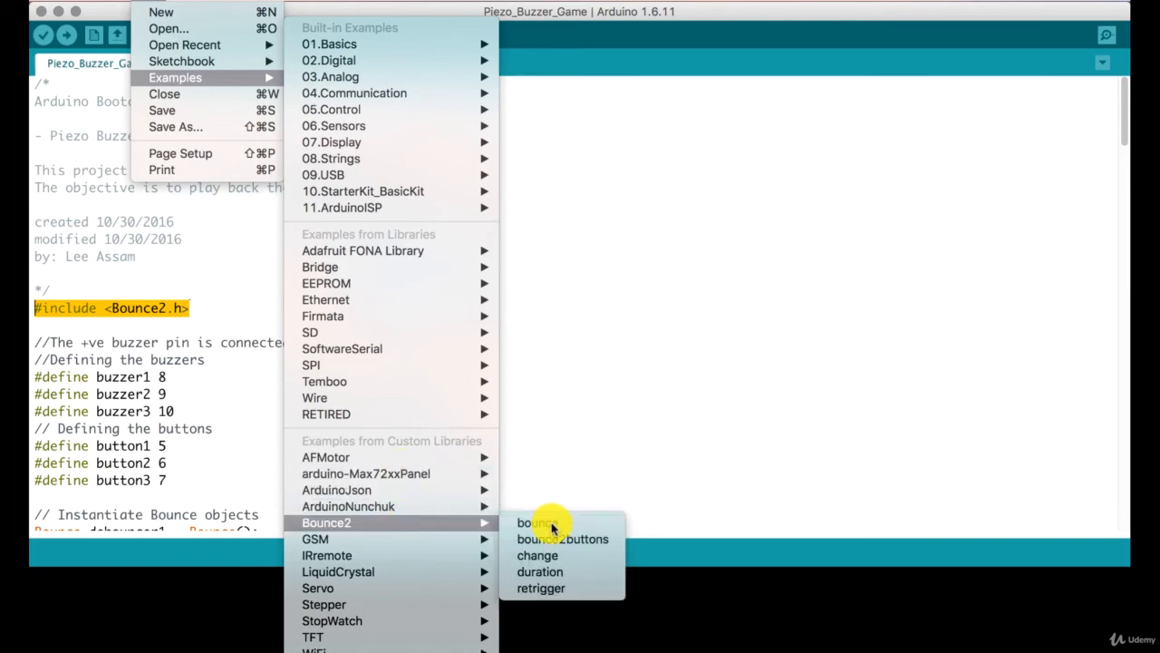
{"action": "left_click", "coordinate": [535, 523]}
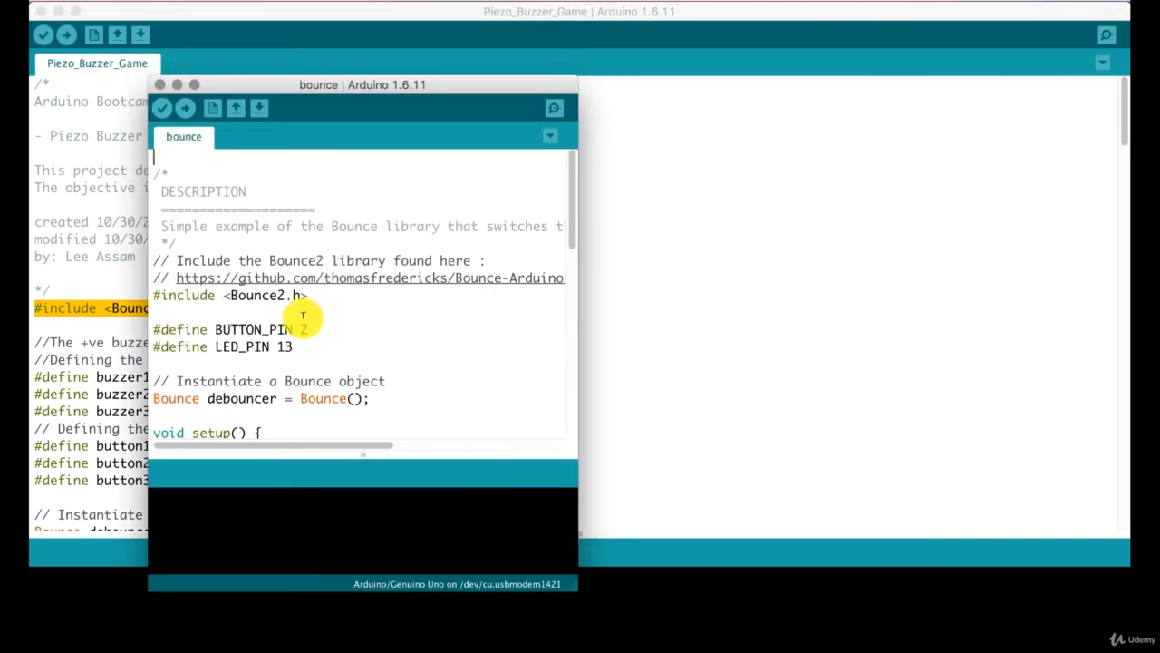
{"action": "left_click_drag", "start_coordinate": [317, 295], "coordinate": [154, 295]}
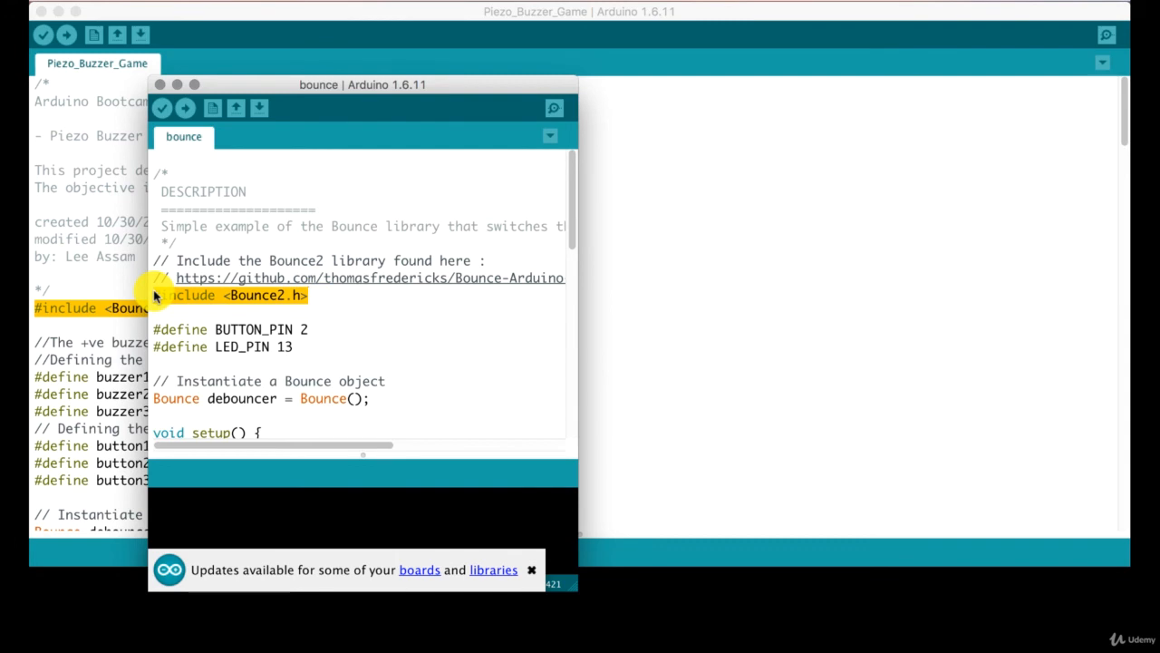
Return to the Piezo_Buzzer_Game sketch and examine where Bounce objects are instantiated and attached to buttons, highlighting the debouncer1 Bounce() call
{"action": "left_click", "coordinate": [118, 236]}
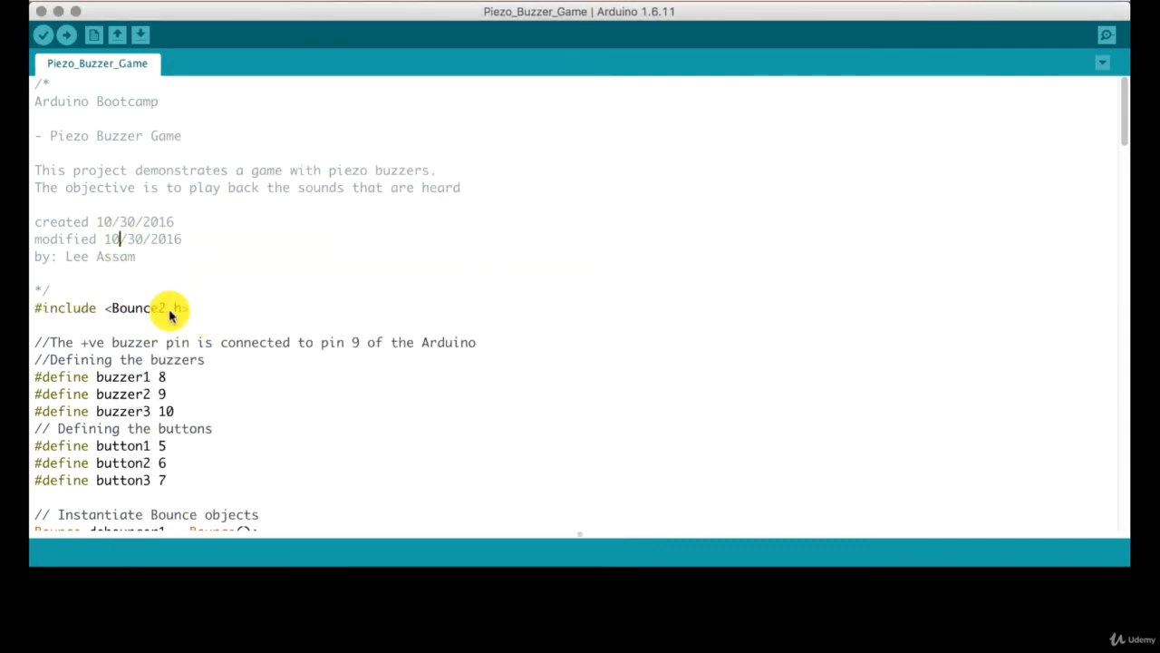
{"action": "scroll", "coordinate": [170, 314], "scroll_direction": "down", "scroll_amount": 3}
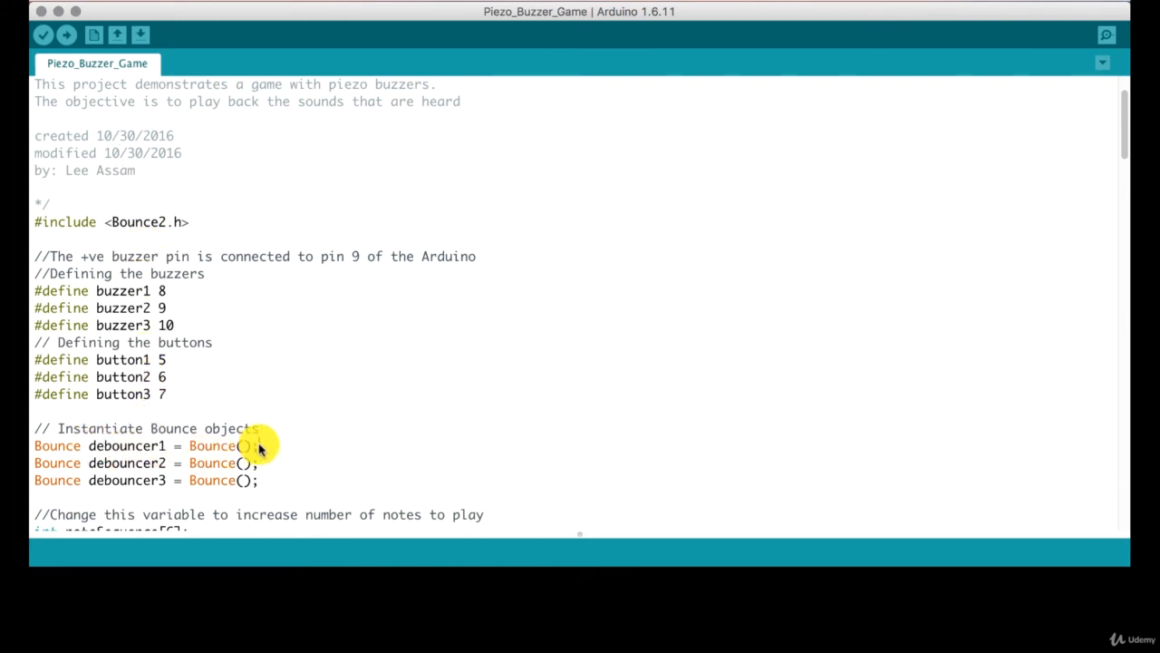
{"action": "left_click_drag", "start_coordinate": [258, 446], "coordinate": [190, 447]}
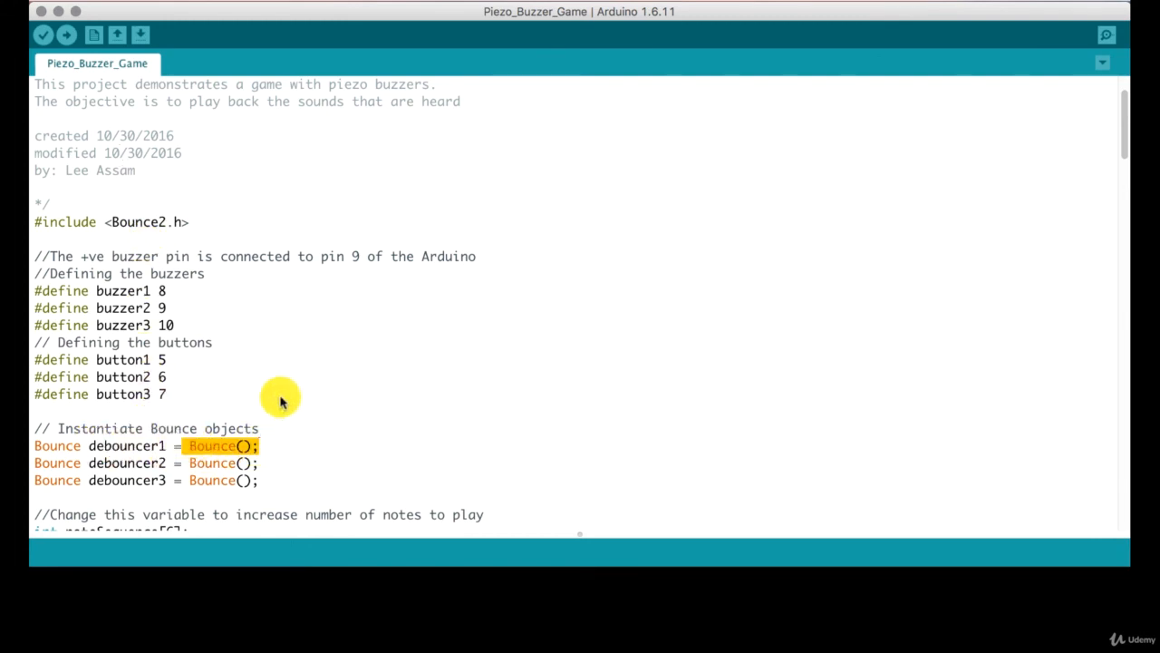
{"action": "scroll", "coordinate": [280, 402], "scroll_direction": "down", "scroll_amount": 10}
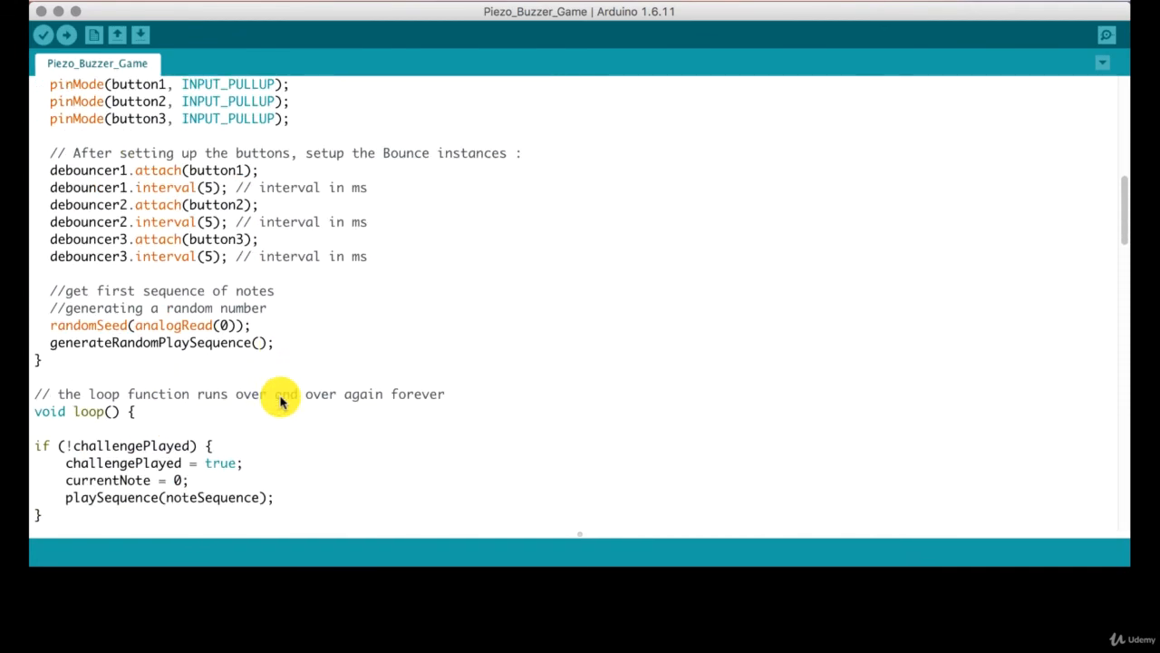
{"action": "scroll", "coordinate": [272, 385], "scroll_direction": "down", "scroll_amount": 2}
{"action": "scroll", "coordinate": [173, 151], "scroll_direction": "up", "scroll_amount": 6}
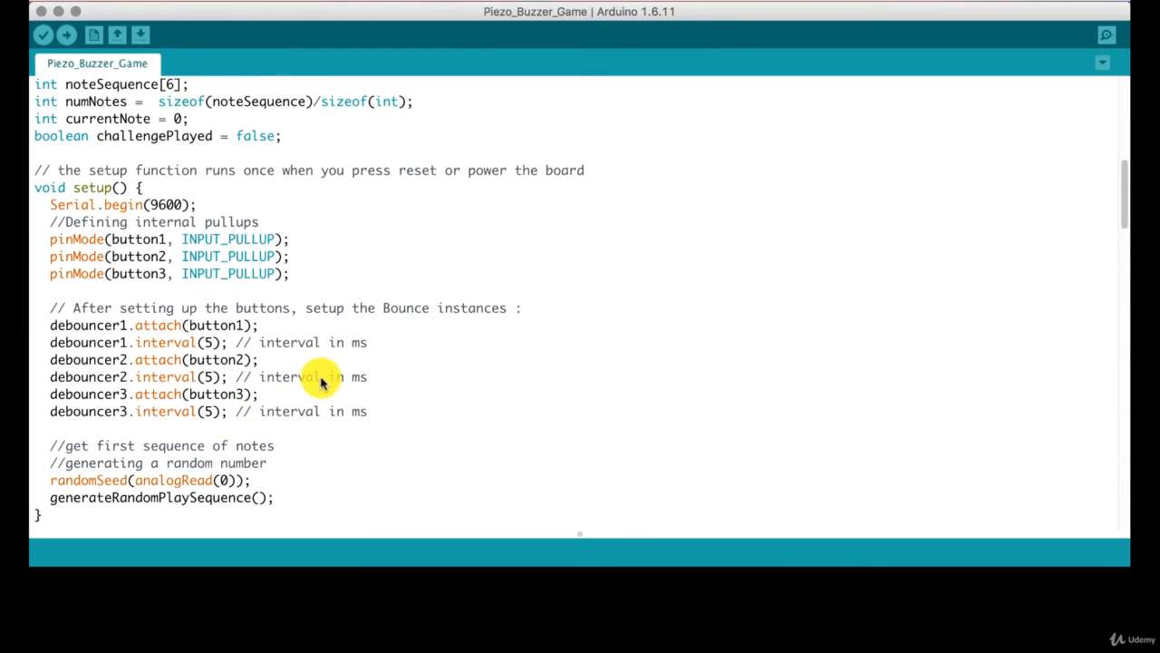
{"action": "scroll", "coordinate": [401, 354], "scroll_direction": "up", "scroll_amount": 10}
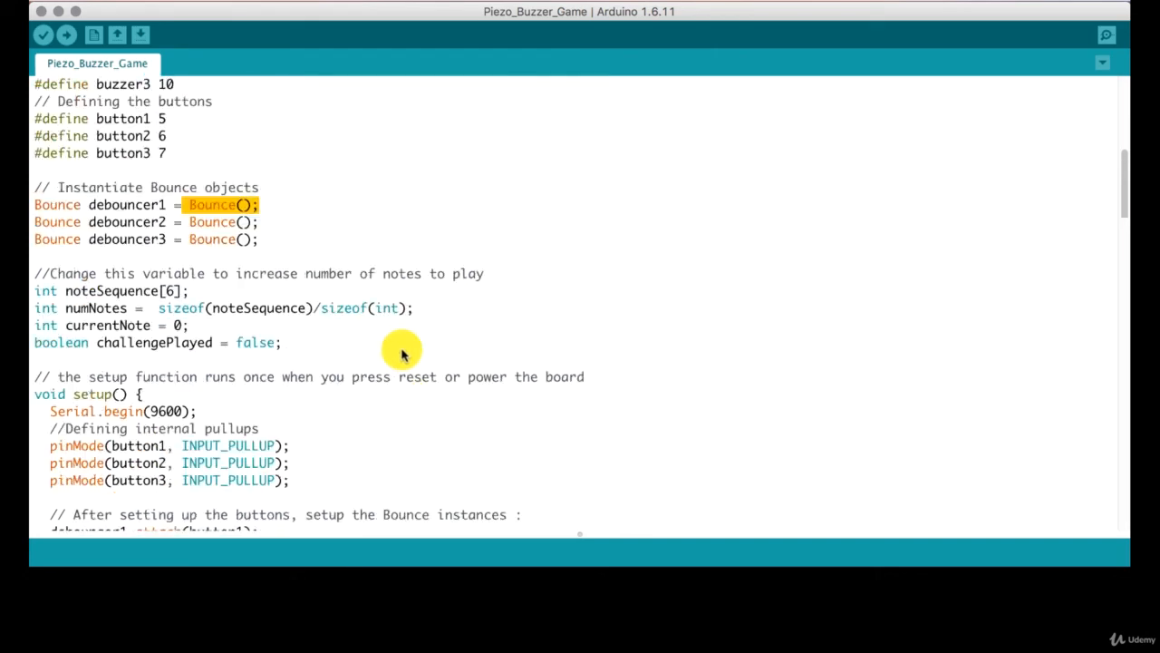
{"action": "scroll", "coordinate": [401, 354], "scroll_direction": "down", "scroll_amount": 3}
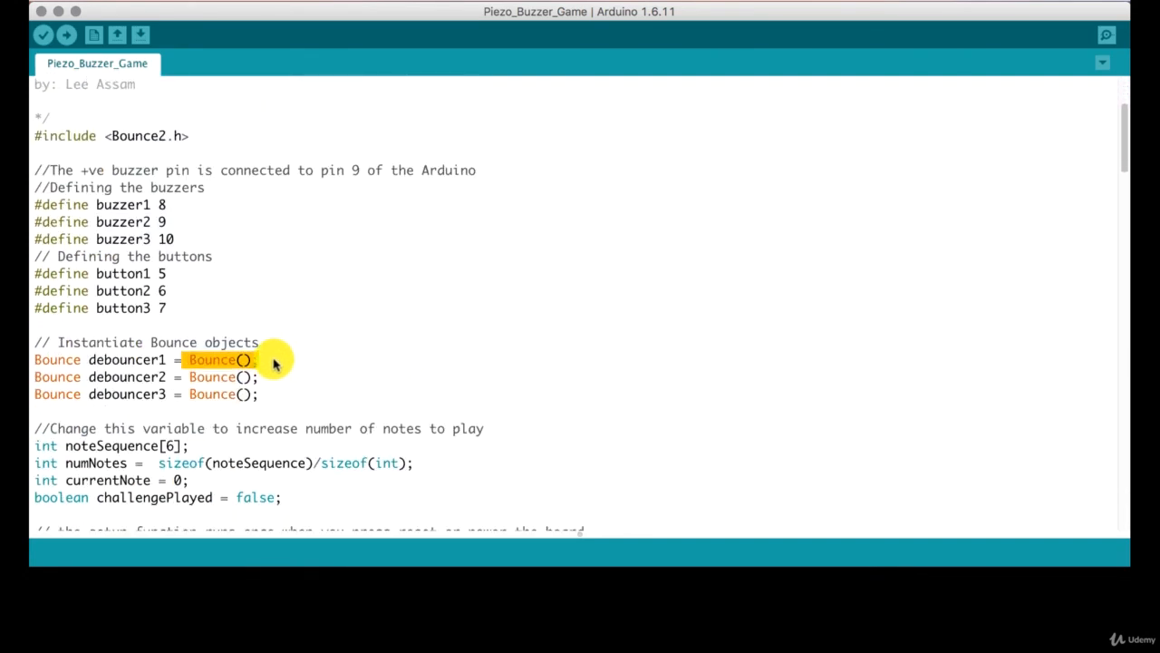
{"action": "left_click_drag", "start_coordinate": [274, 363], "coordinate": [273, 364]}
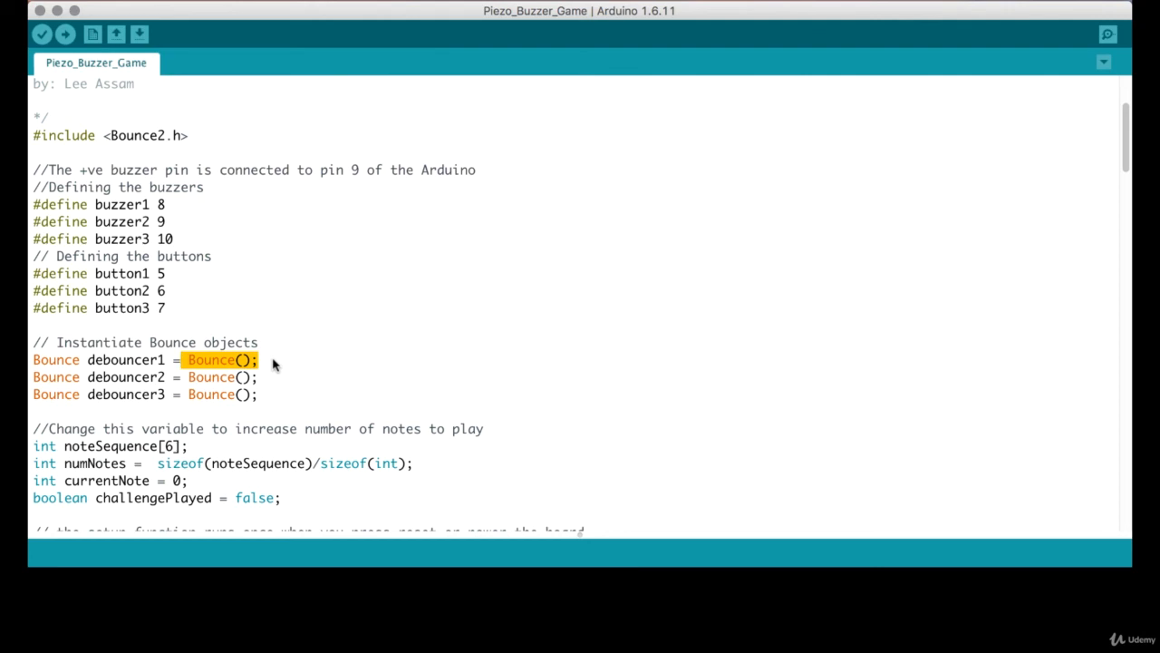
Check the sketchbook location in the Arduino preferences and close them without changes
{"action": "left_click", "coordinate": [96, 3]}
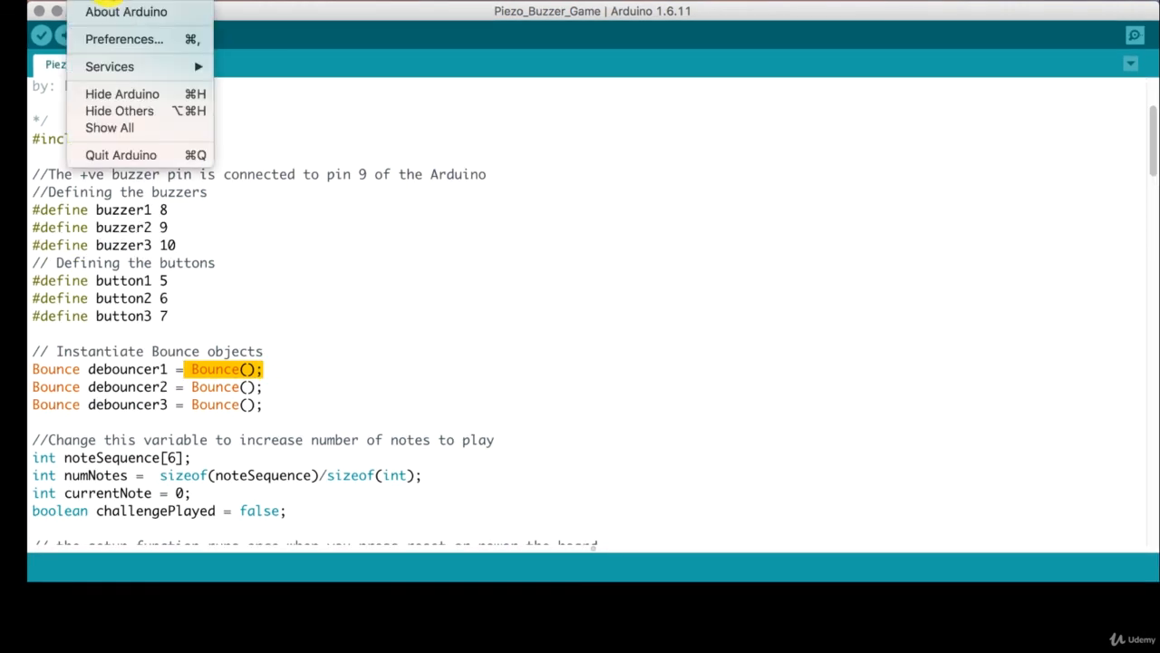
{"action": "left_click", "coordinate": [116, 39]}
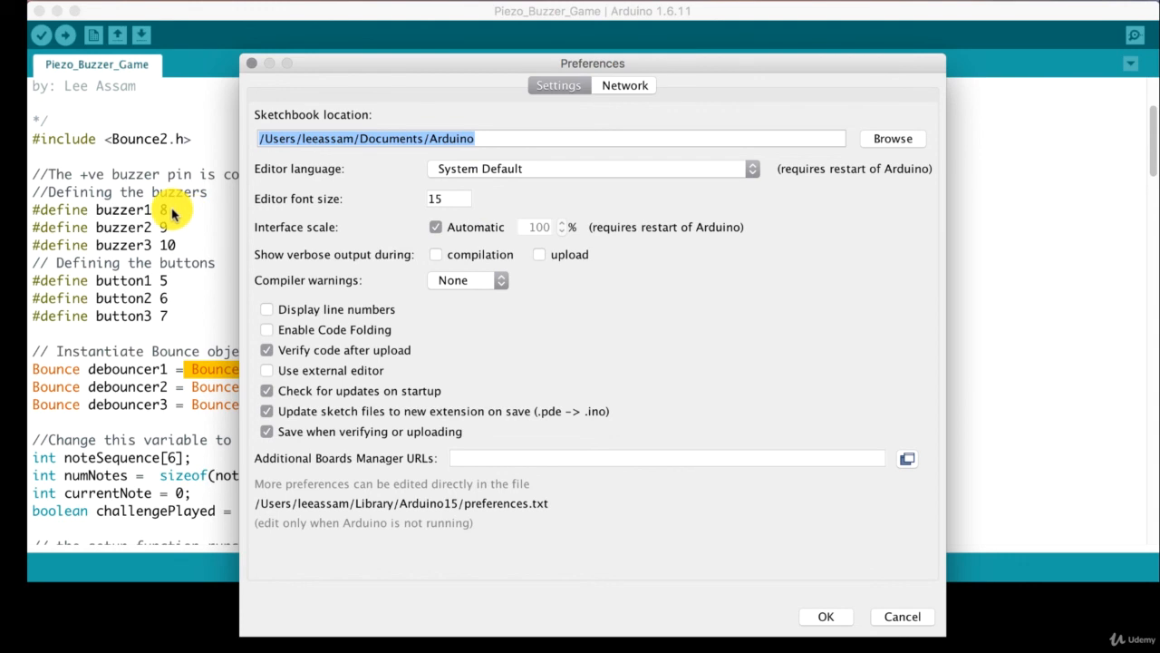
{"action": "left_click", "coordinate": [251, 62]}
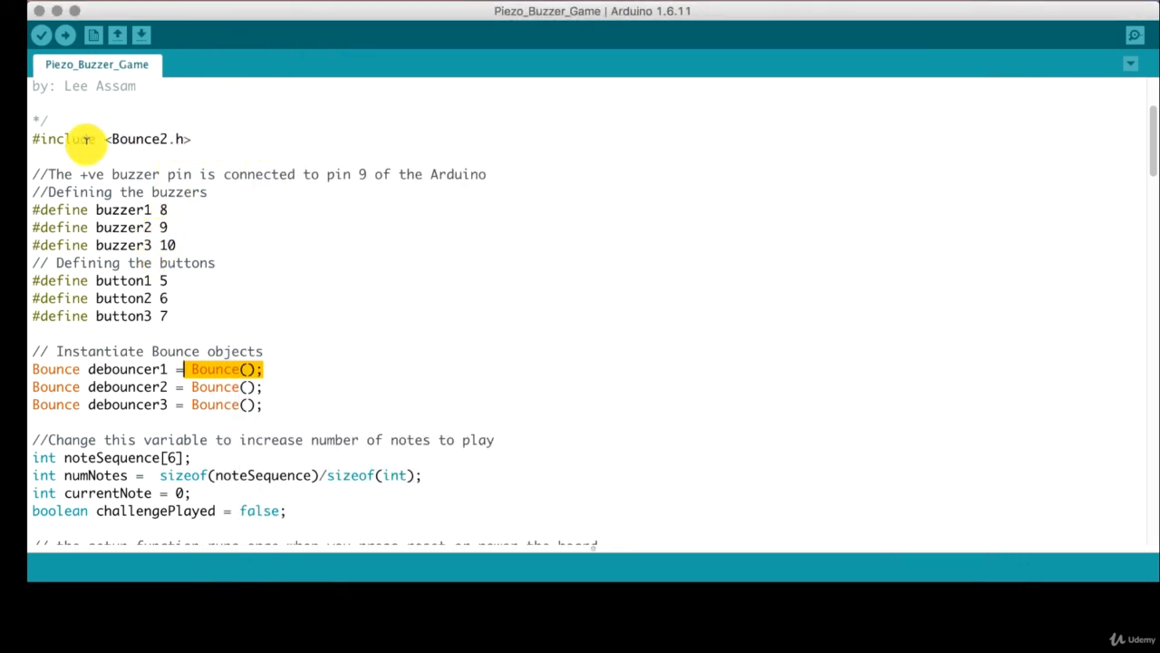